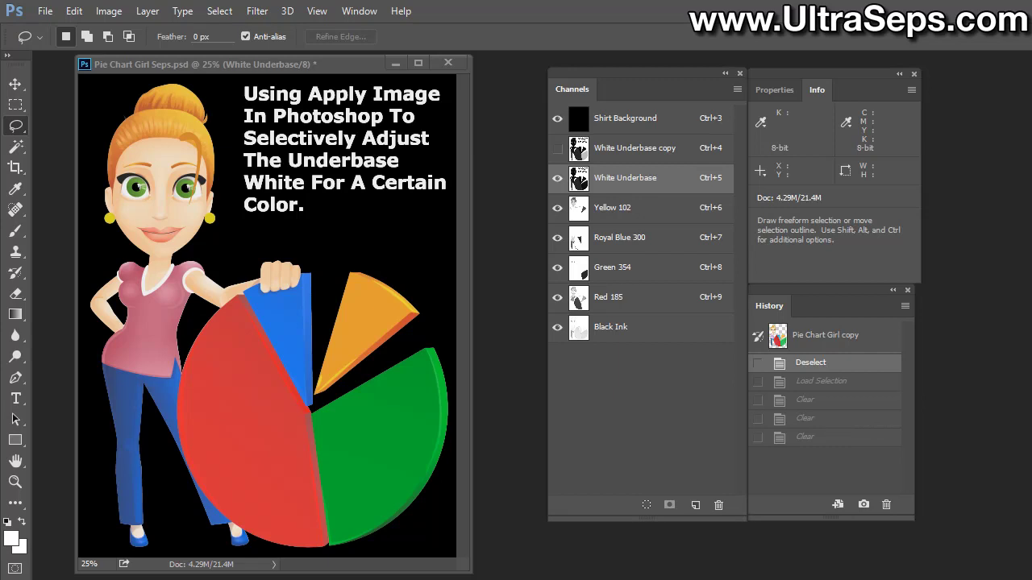
Inspect each ink channel, then view White Underbase and White Underbase copy on their own.
left_click(625, 153)
left_click(625, 118)
left_click(557, 178)
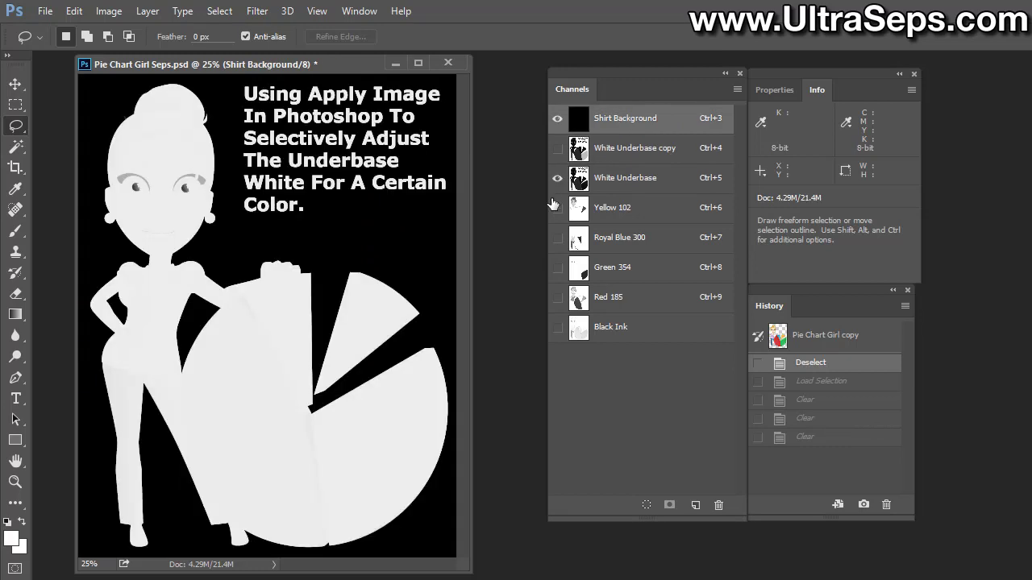
left_click(557, 207)
left_click(556, 237)
left_click(557, 267)
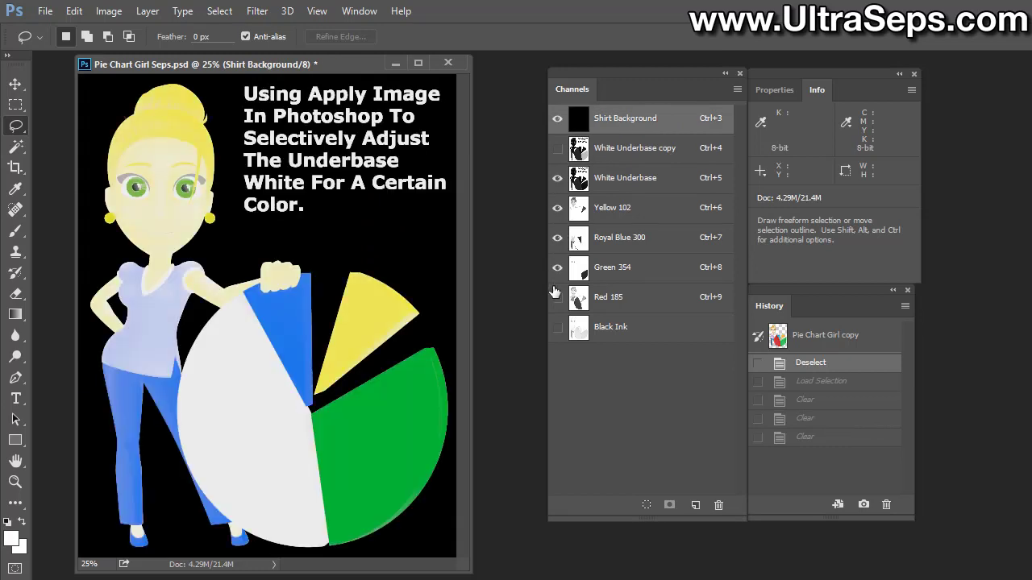
left_click(557, 297)
left_click(557, 327)
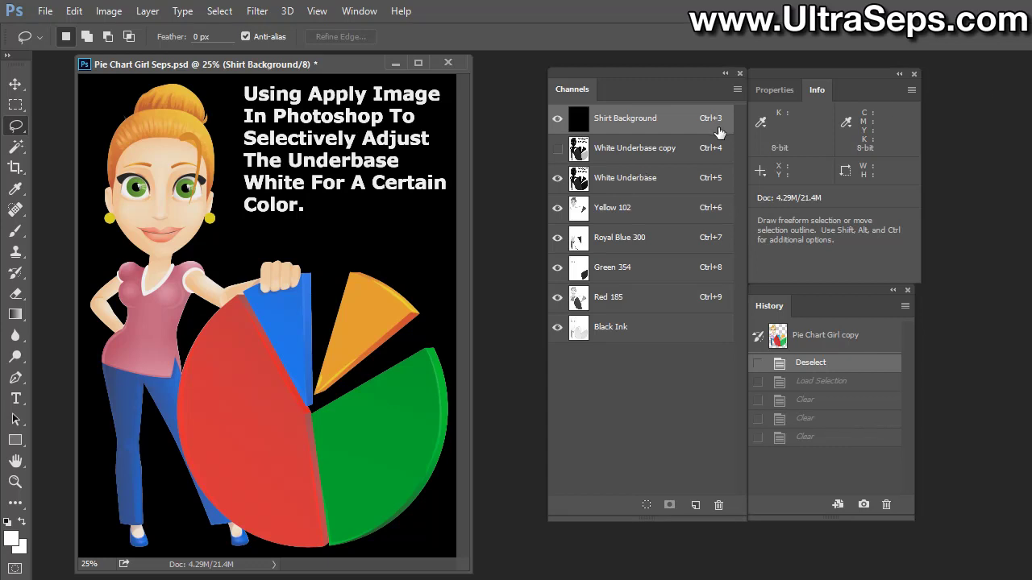
left_click(683, 184)
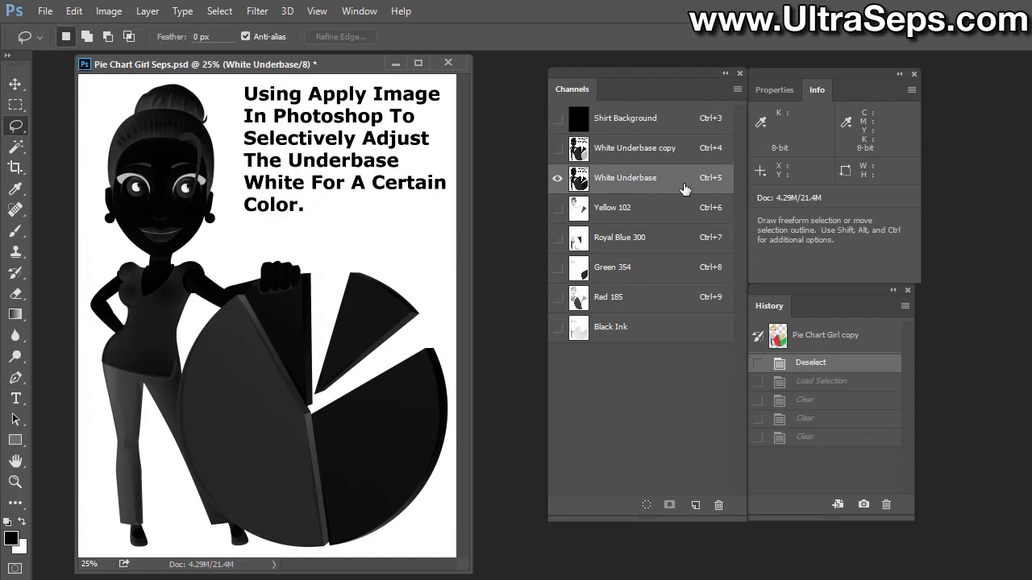
left_click(685, 153)
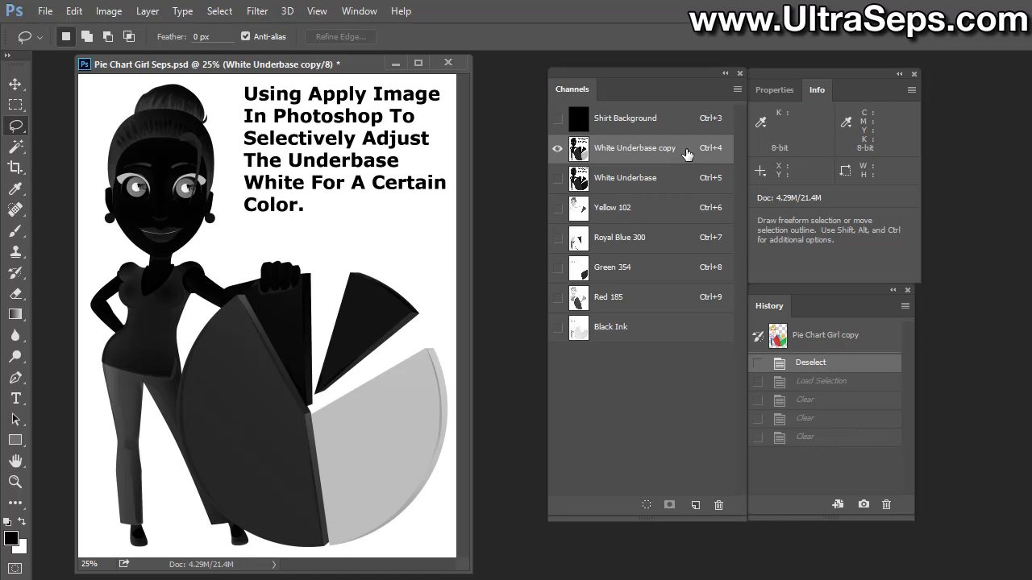
Open Image > Apply Image with Green 354 as the source channel.
left_click(110, 11)
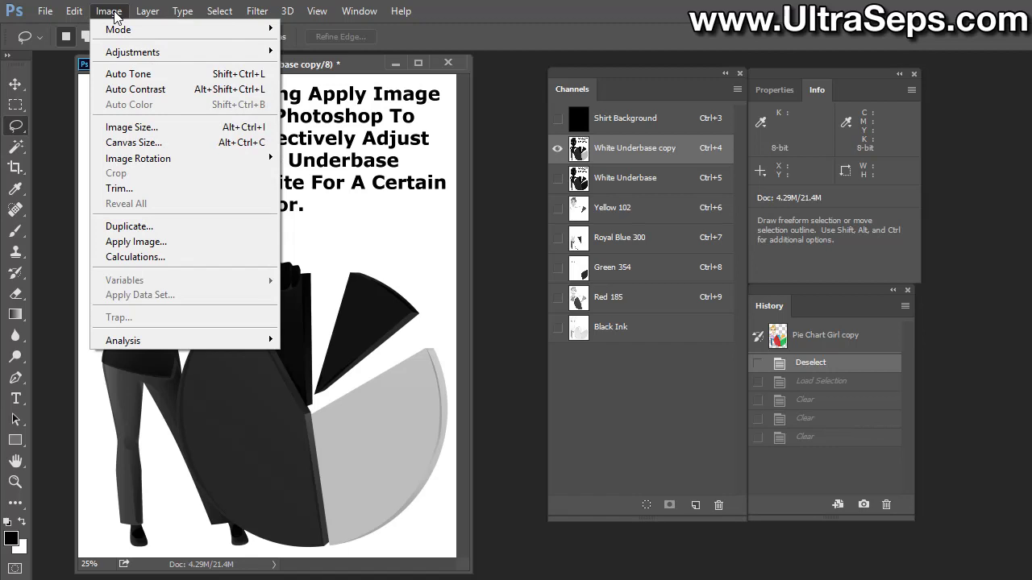
left_click(162, 242)
left_click_drag(629, 234, 415, 250)
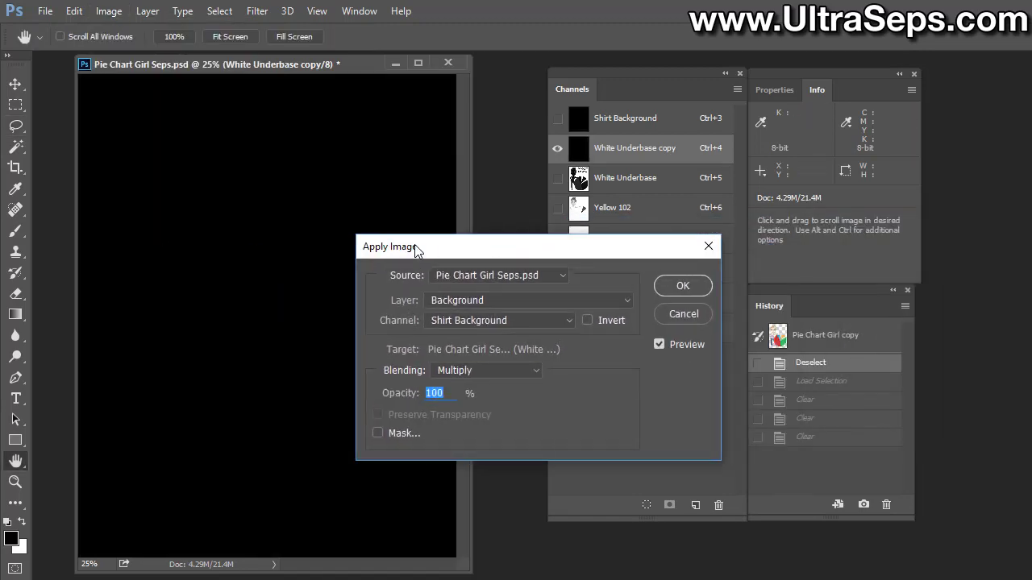
left_click(497, 320)
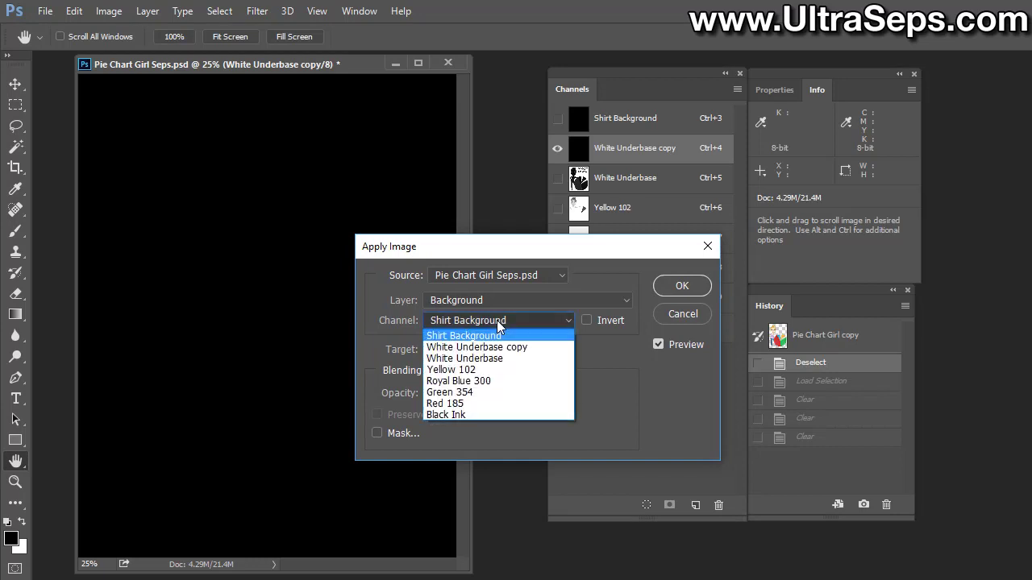
left_click(497, 392)
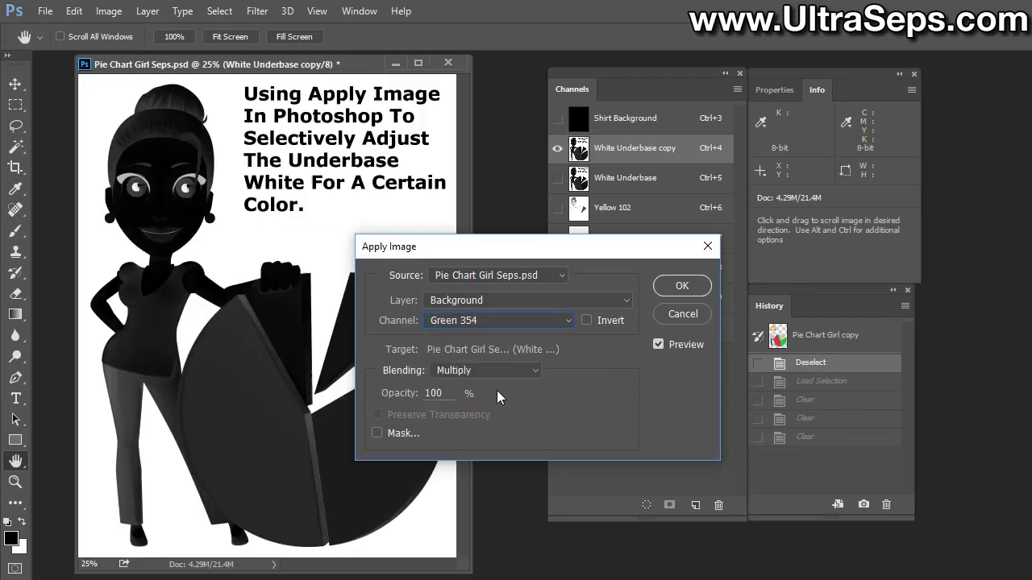
left_click_drag(445, 256, 572, 276)
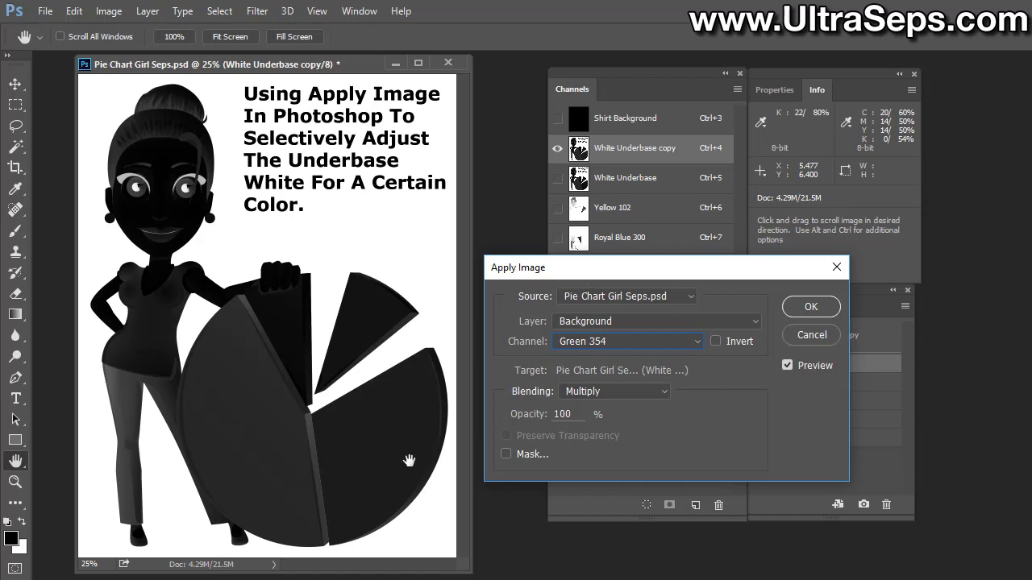
Compare the preview on and off and keep Multiply as the blending mode.
left_click(787, 366)
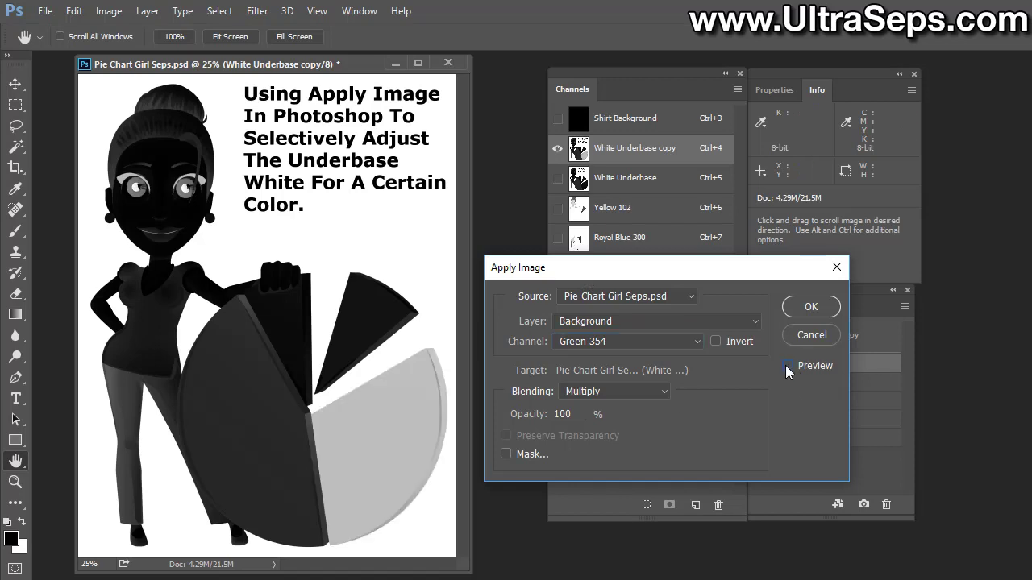
left_click(787, 367)
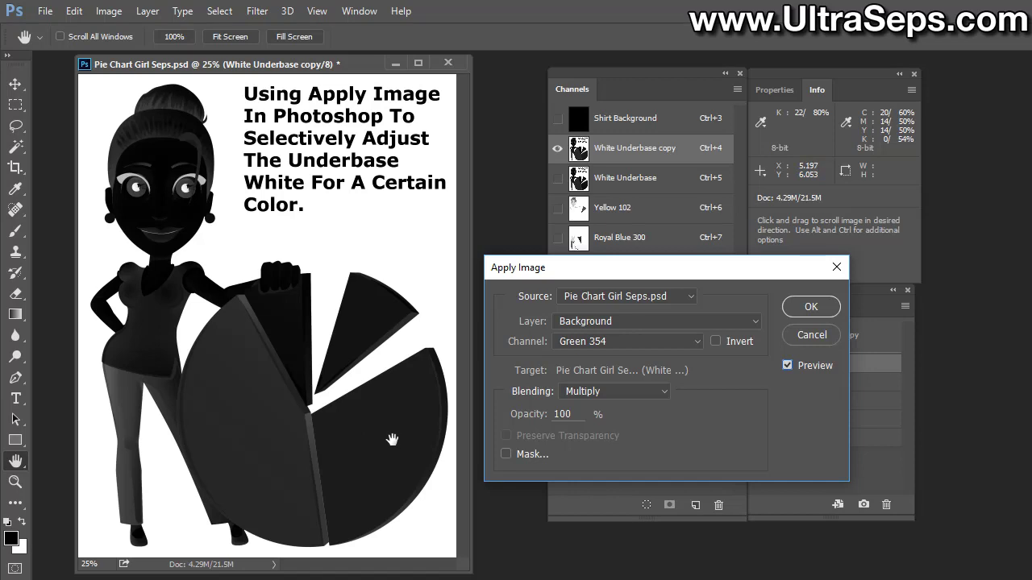
left_click(648, 393)
left_click(639, 442)
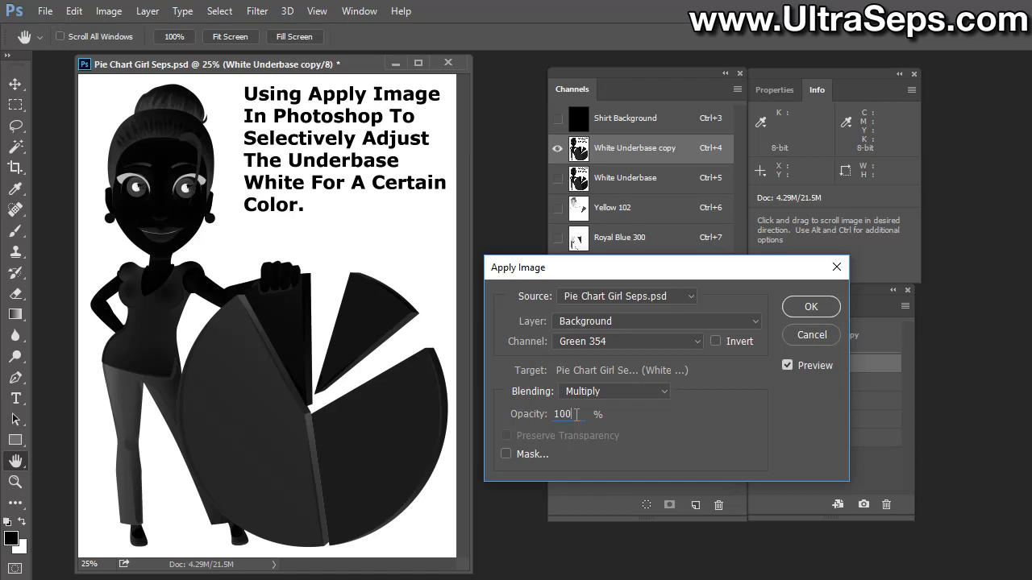
Try Apply Image opacity at 50% and then 70%.
left_click(518, 415)
type("50")
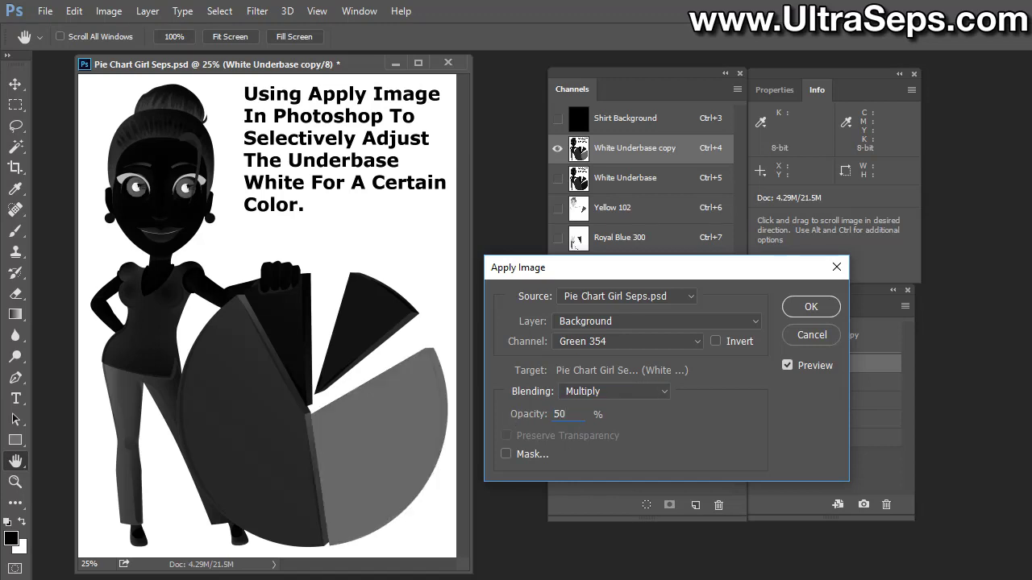
left_click(531, 417)
type("70")
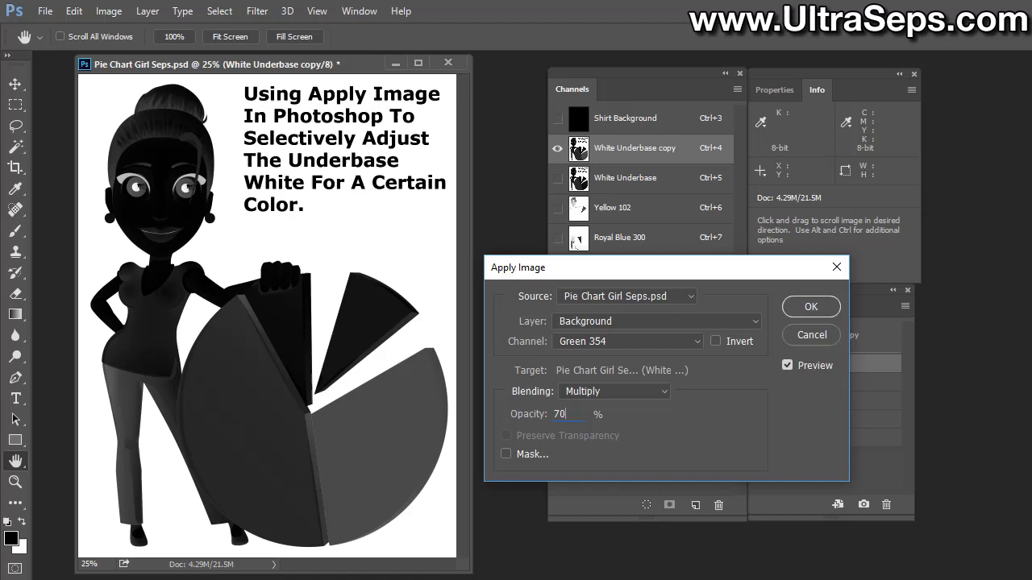
left_click_drag(596, 276, 591, 294)
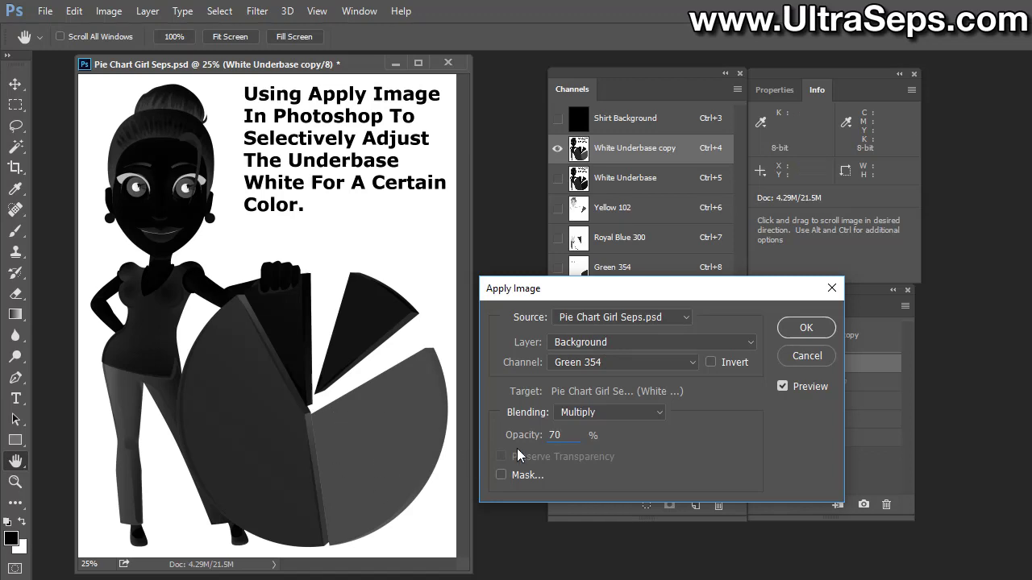
Set opacity to 90% and commit the Green 354 multiply.
left_click(538, 438)
type("90")
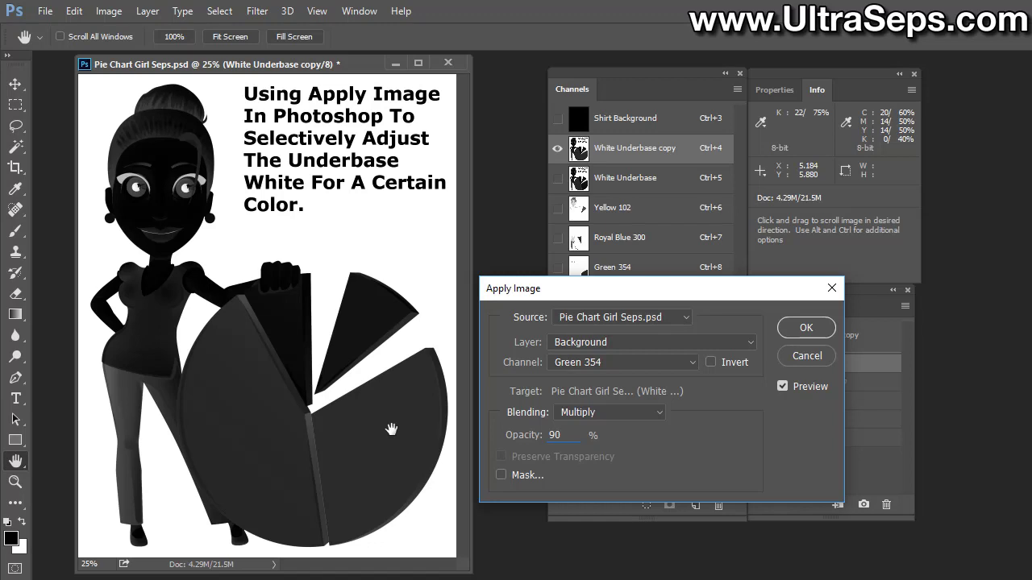
left_click(796, 332)
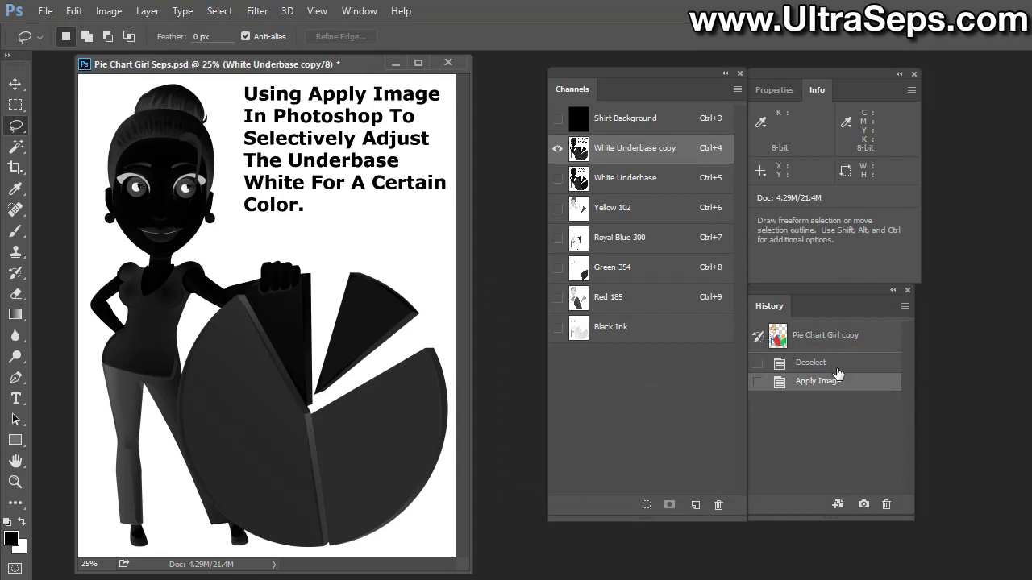
Show Shirt Background and Yellow 102, comparing the composite before and after Apply Image in History.
left_click(836, 371)
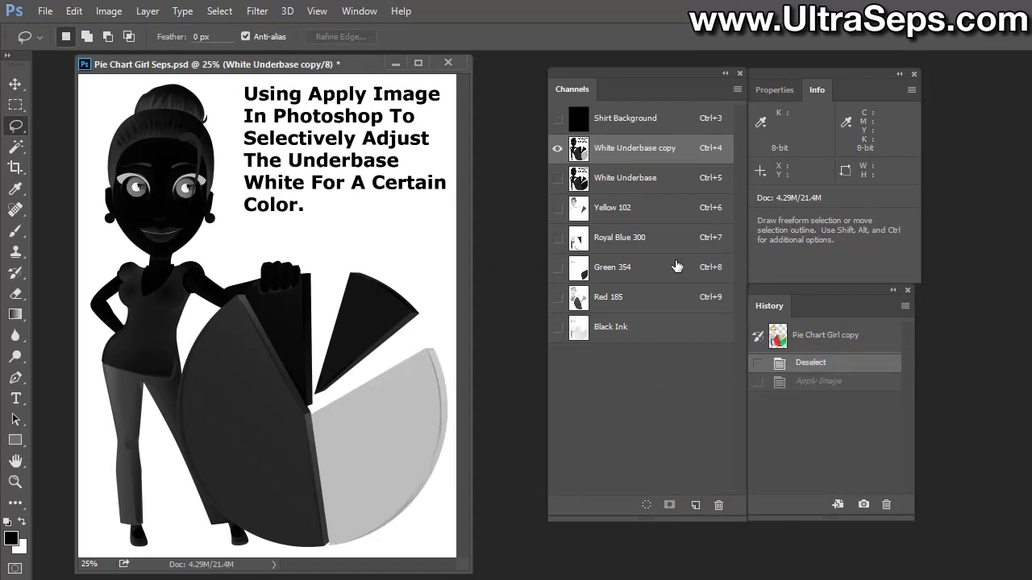
left_click(558, 119)
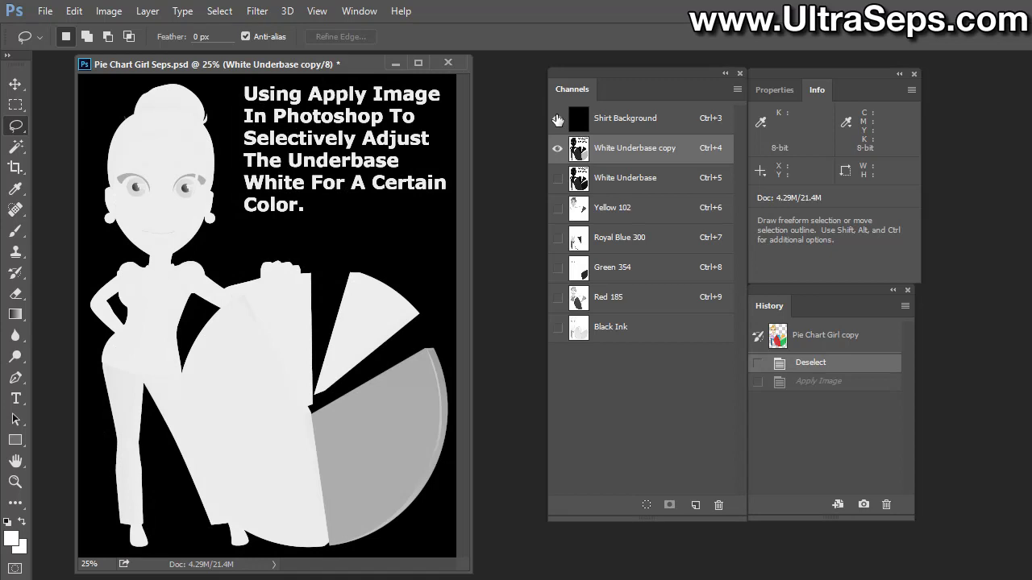
left_click(557, 207)
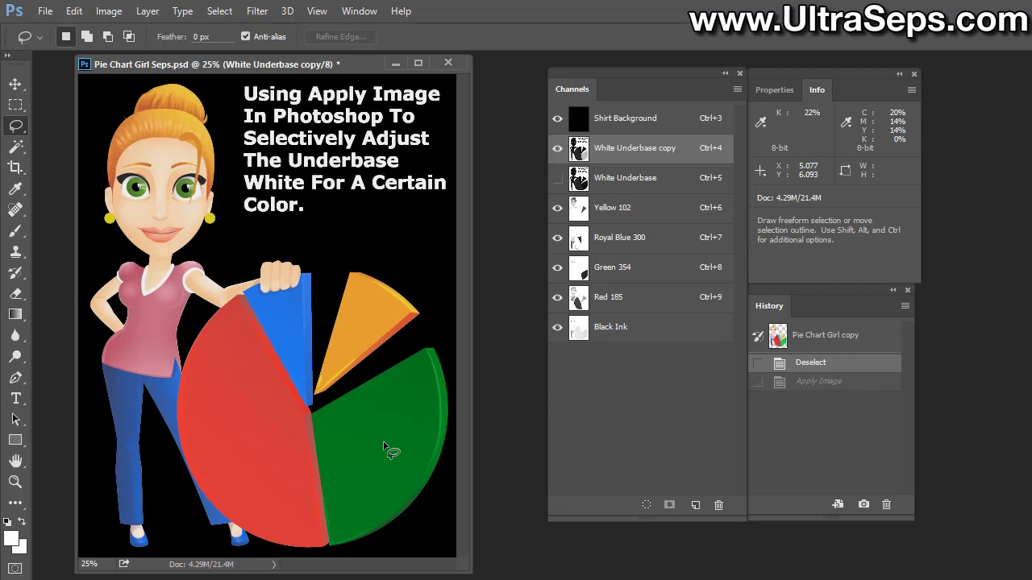
left_click(838, 386)
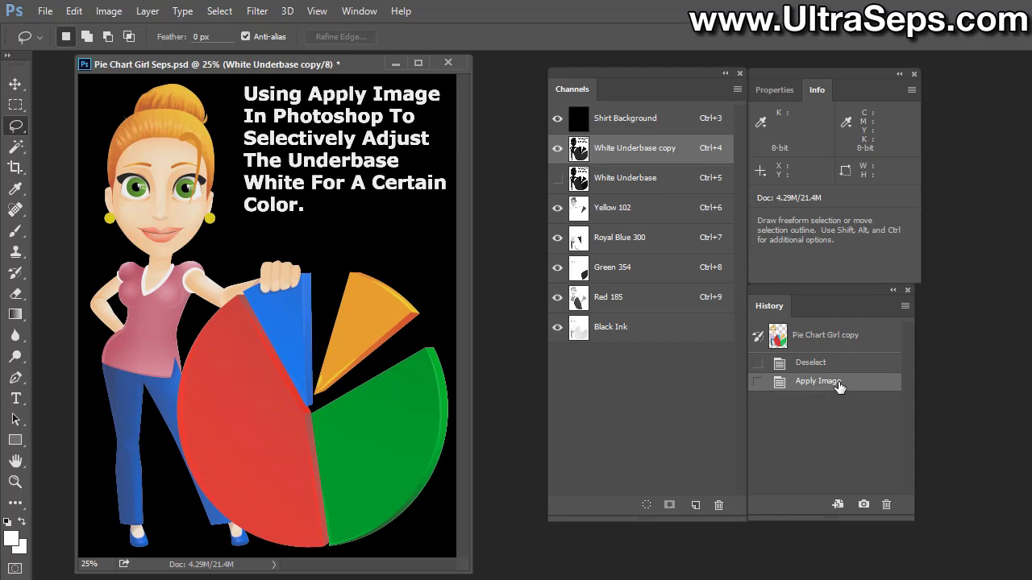
left_click(834, 366)
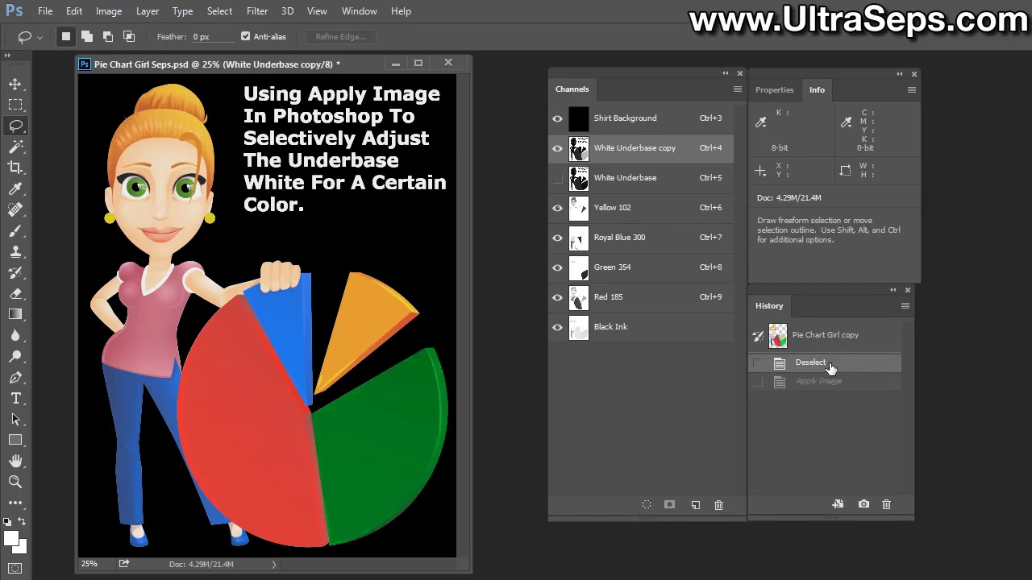
left_click(843, 383)
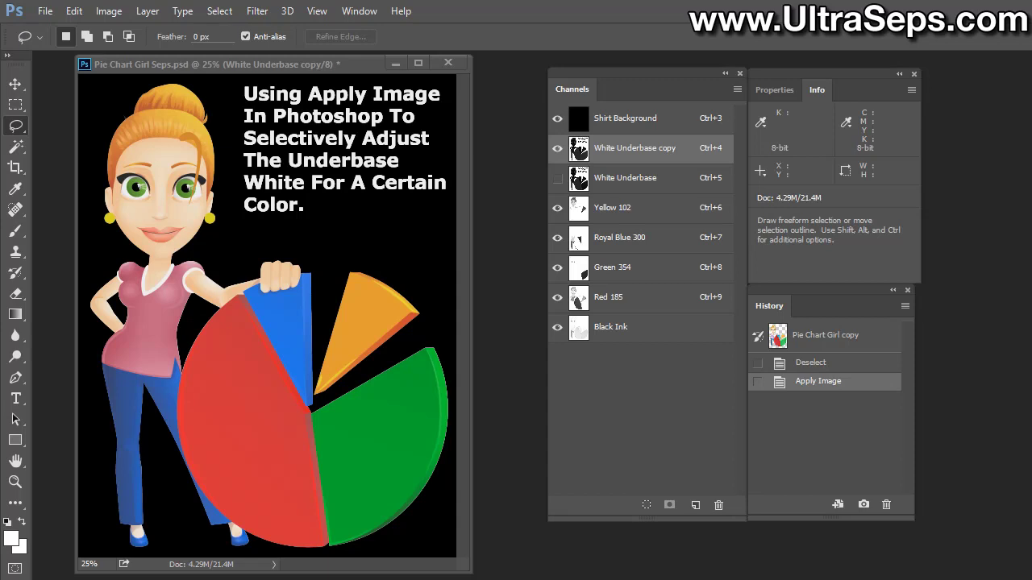
View White Underbase copy alone and reopen Apply Image with Green 354 as source.
left_click(661, 179)
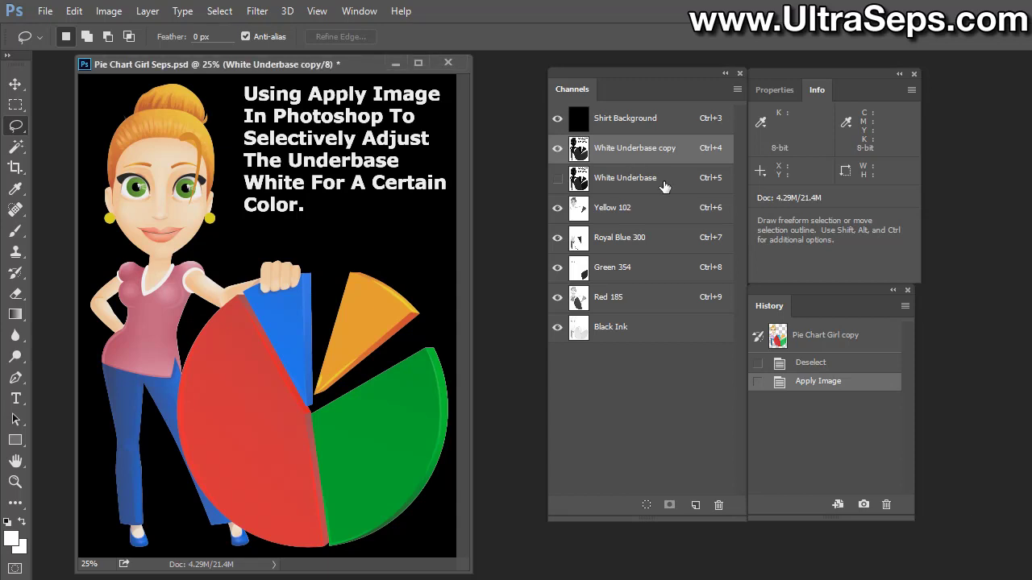
left_click(671, 157)
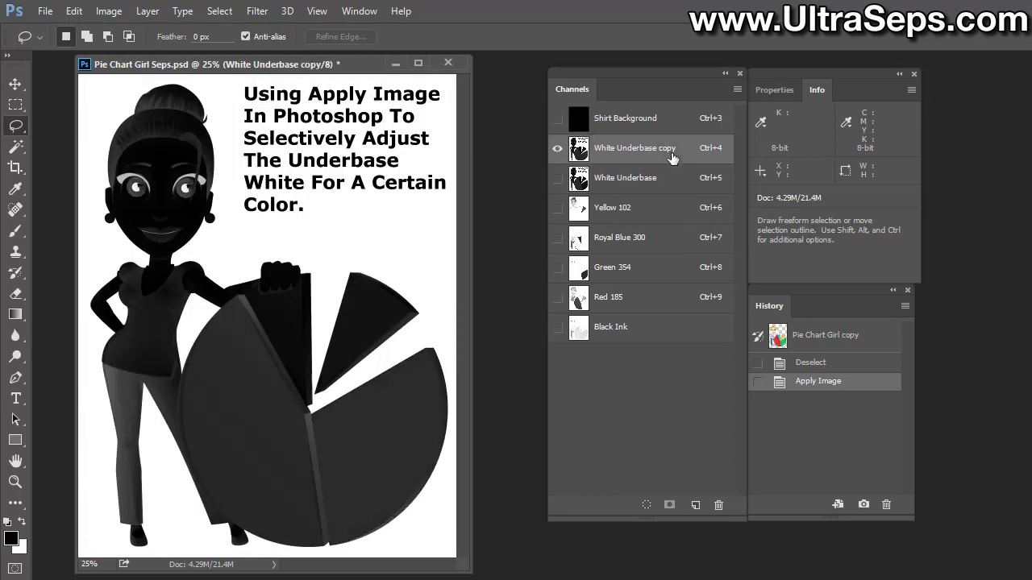
left_click(106, 14)
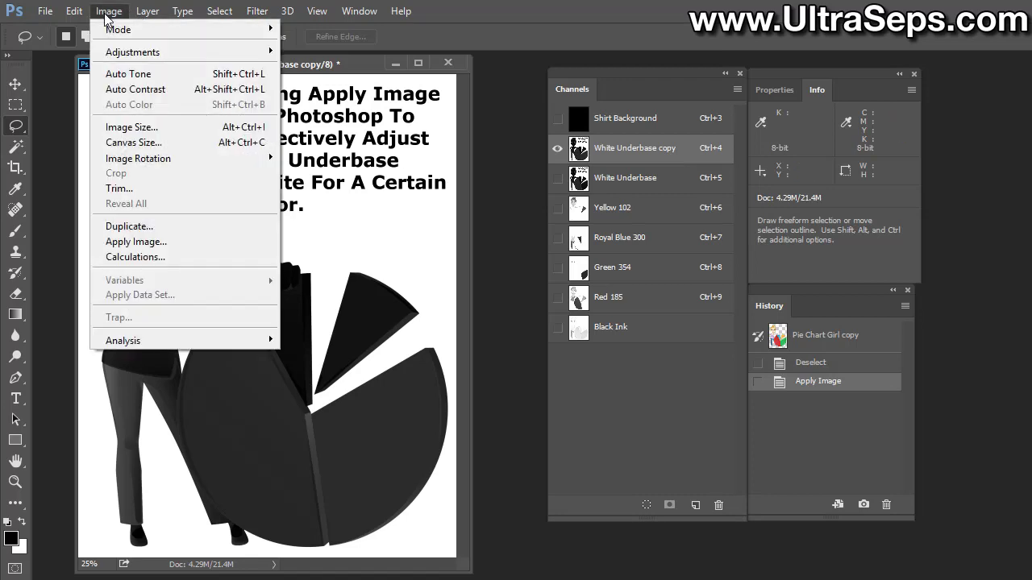
left_click(135, 242)
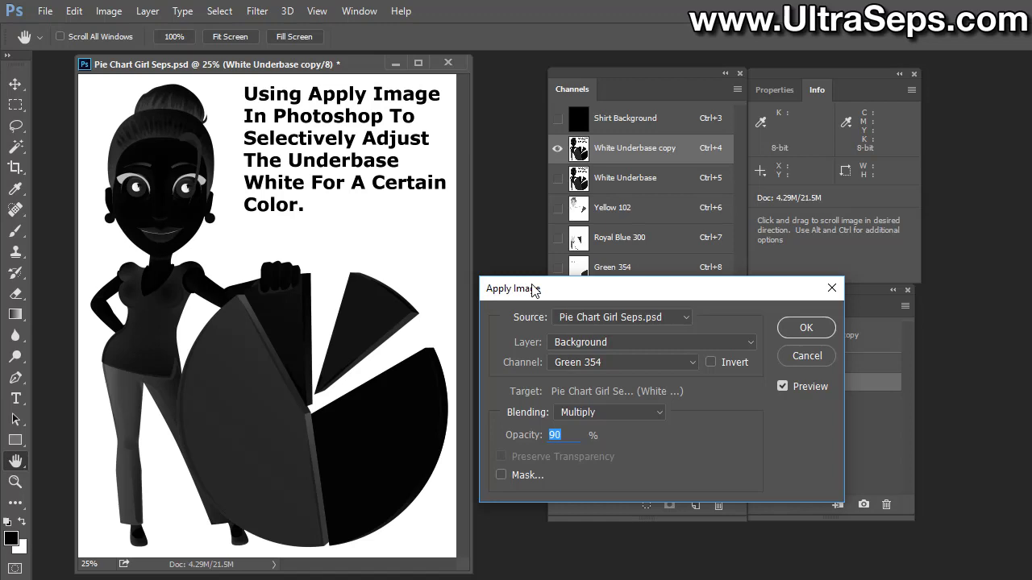
left_click_drag(532, 290, 496, 316)
left_click(543, 389)
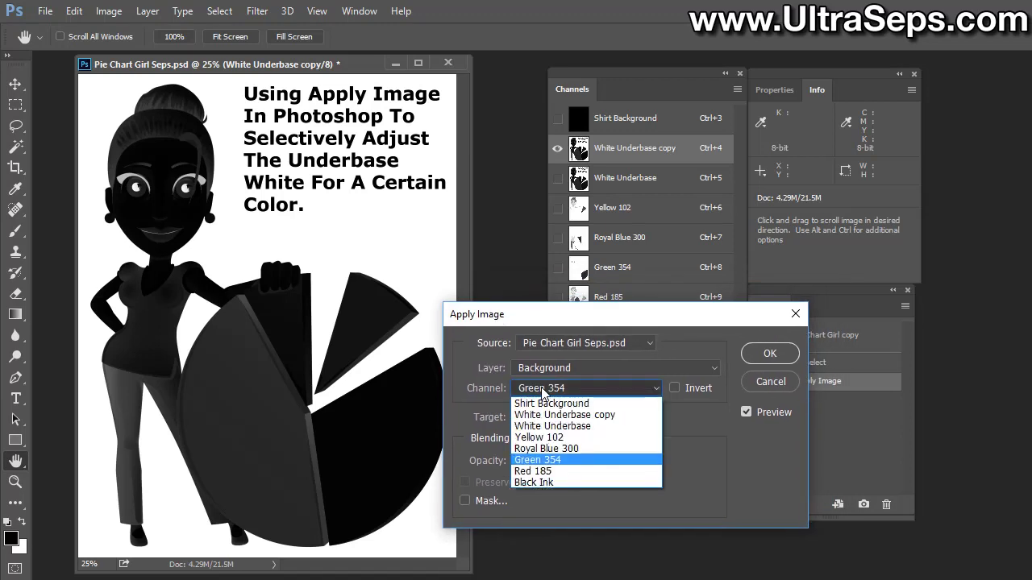
left_click(552, 460)
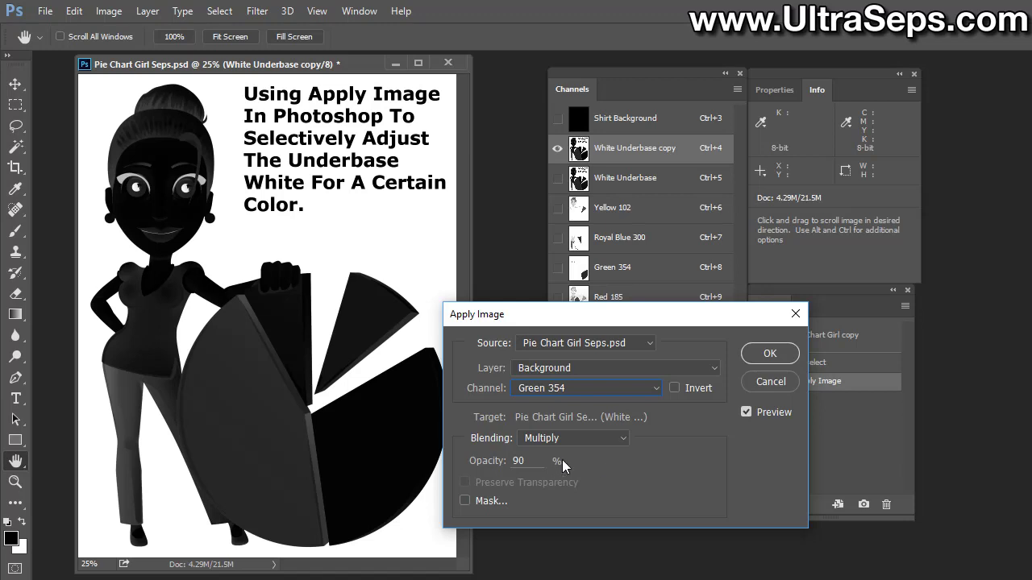
Set blending to Screen, opacity to 100%, and invert the Green 354 source.
left_click(551, 434)
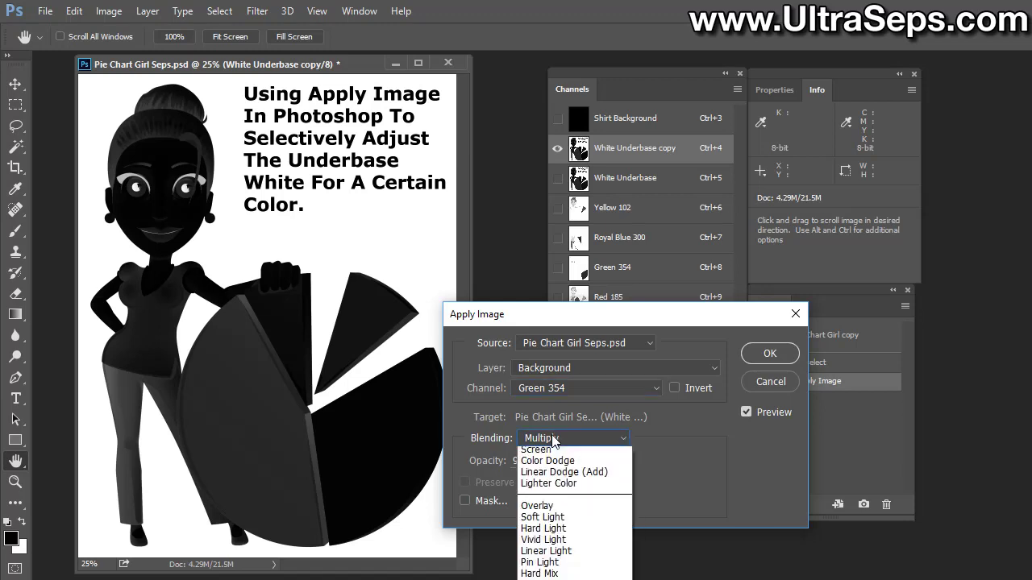
left_click(556, 554)
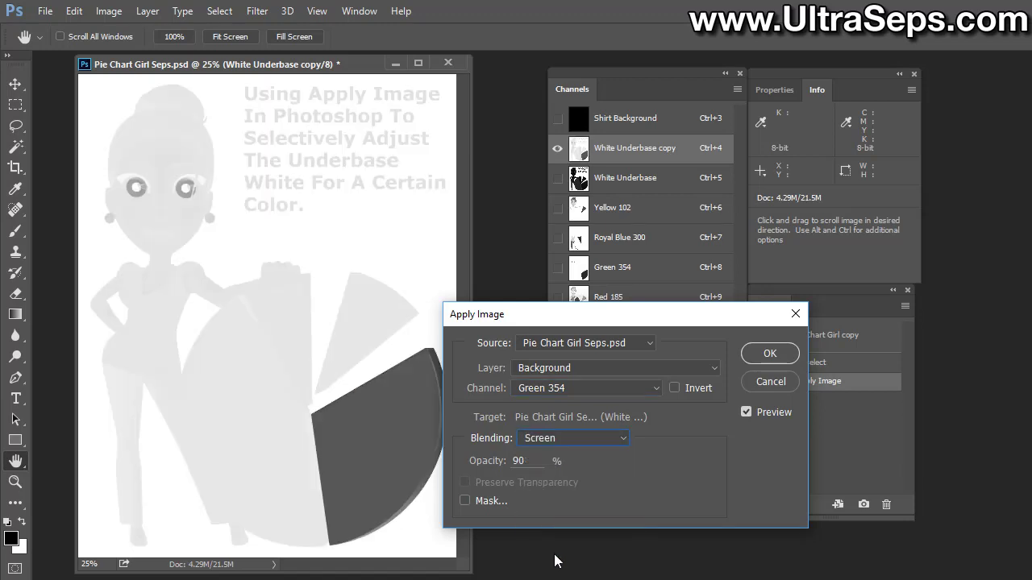
double_click(519, 461)
type("100")
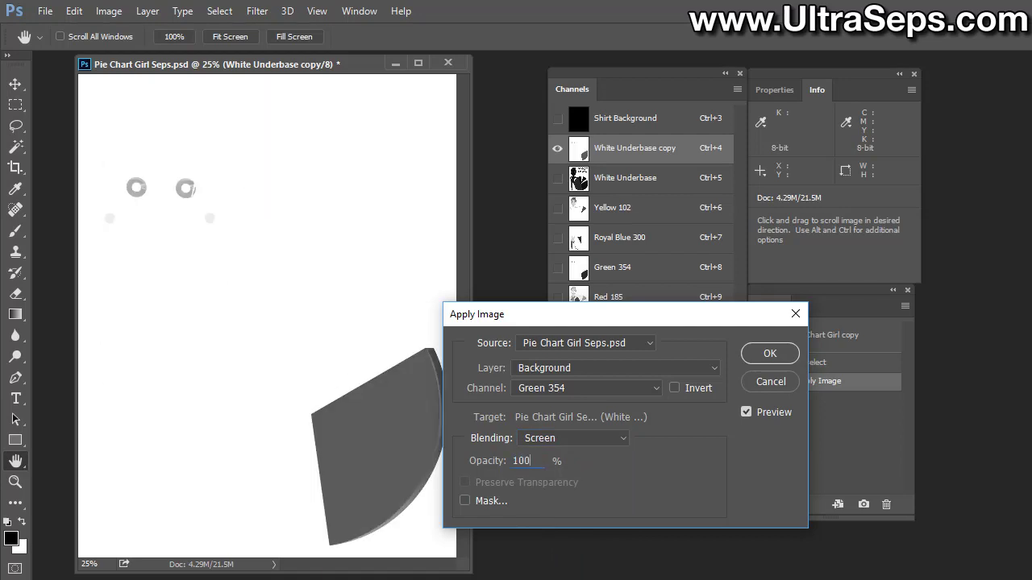
left_click(675, 388)
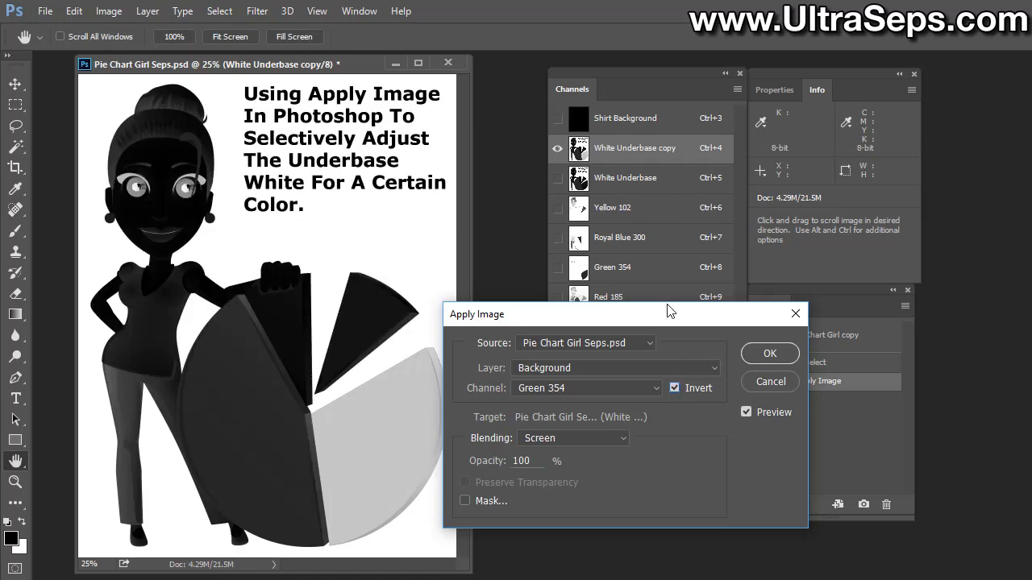
Toggle the Apply Image preview to compare the lightened green slice.
left_click_drag(669, 311, 686, 314)
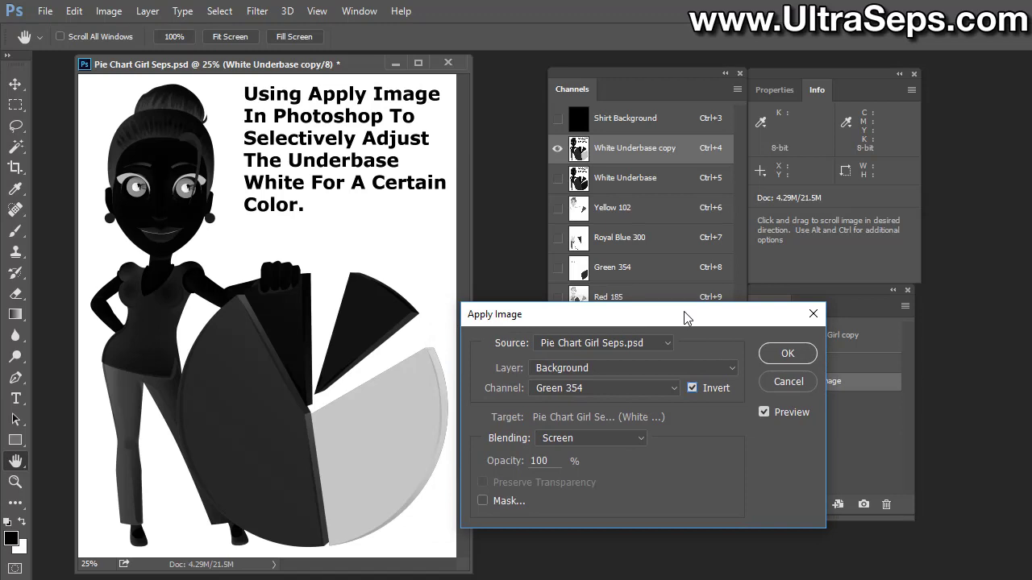
left_click(763, 413)
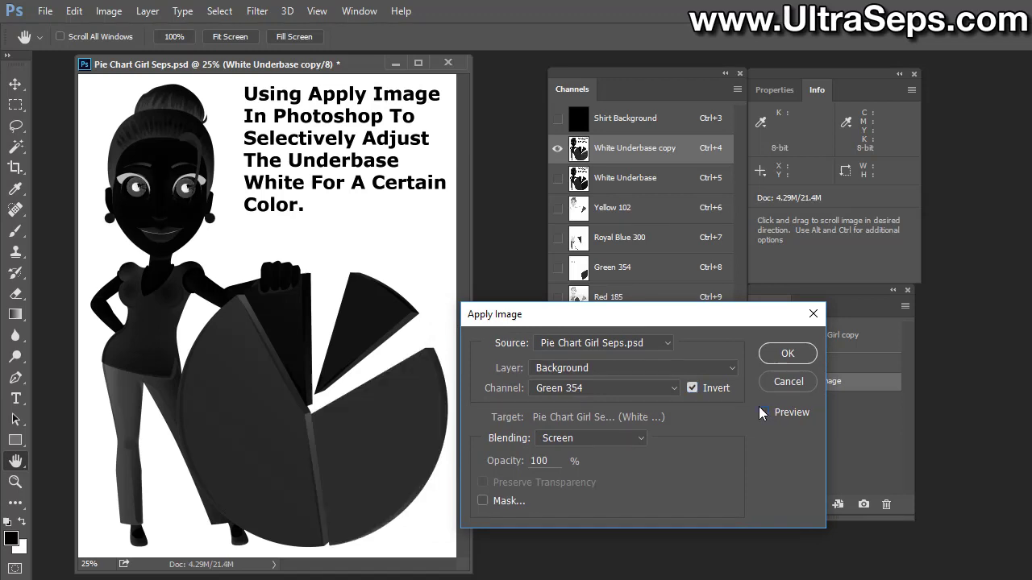
left_click(762, 412)
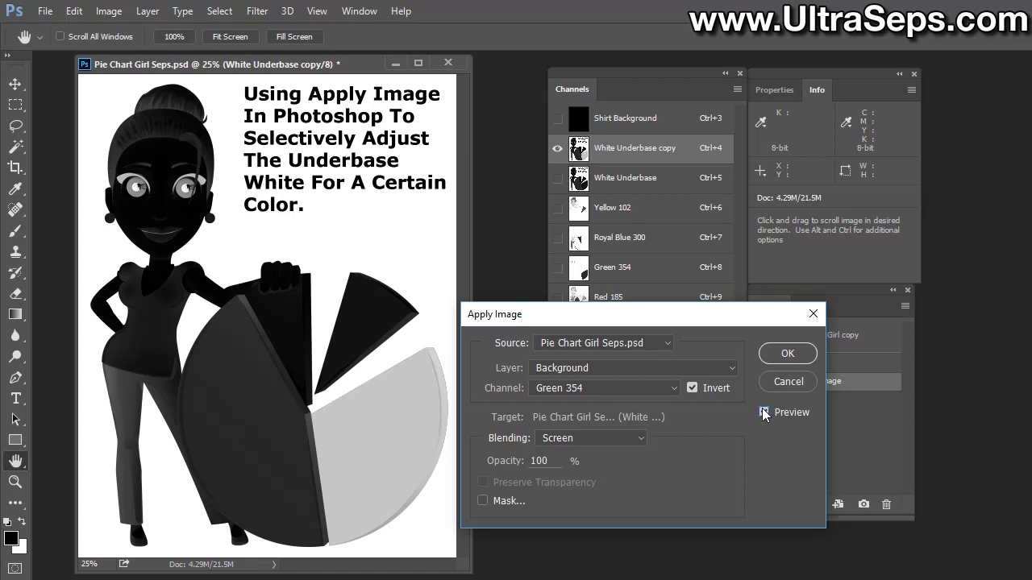
left_click(762, 412)
left_click(763, 414)
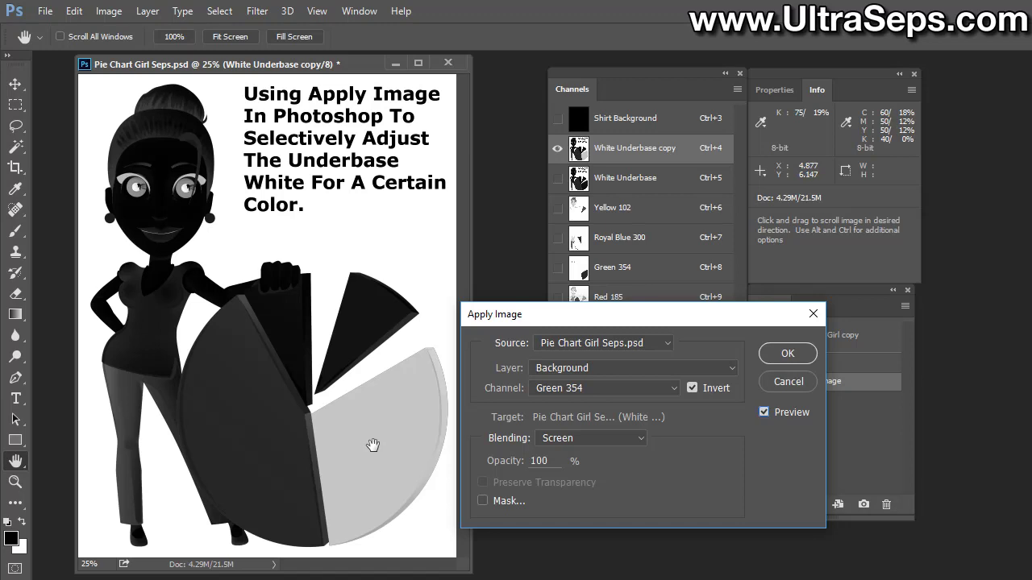
Apply the inverted Green 354 screen at 100% to White Underbase copy, then apply it again.
left_click(785, 355)
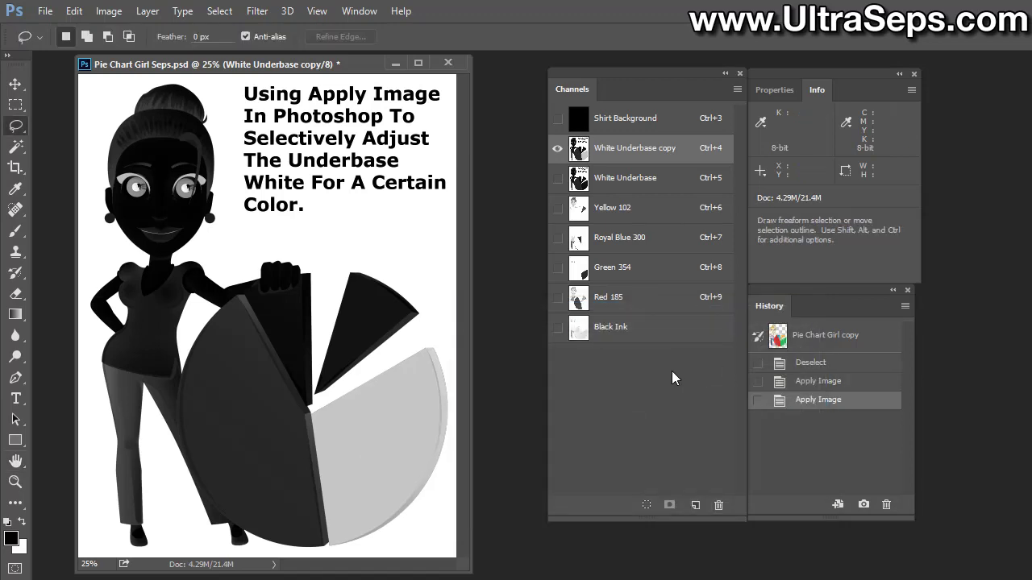
left_click(108, 12)
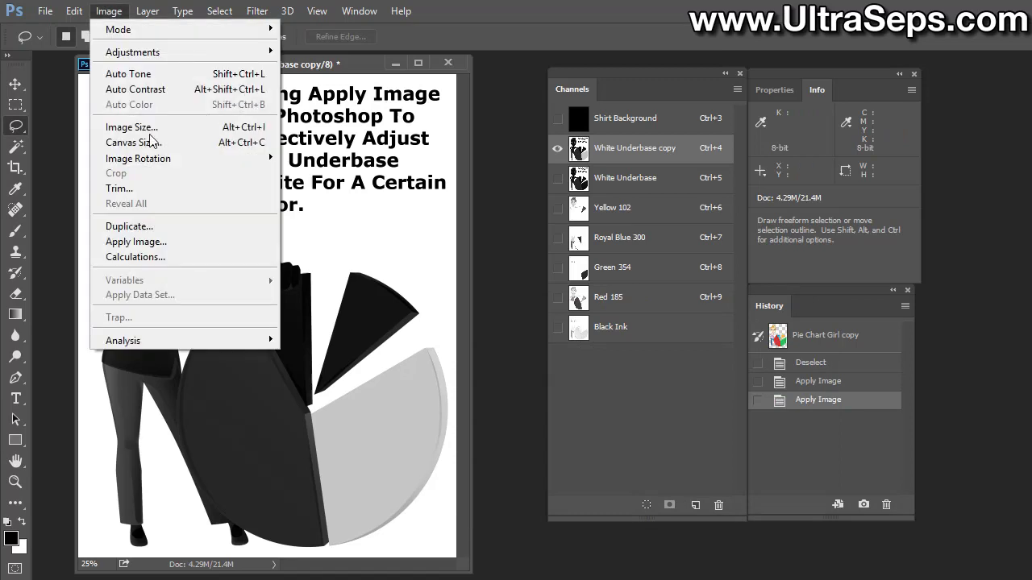
left_click(180, 242)
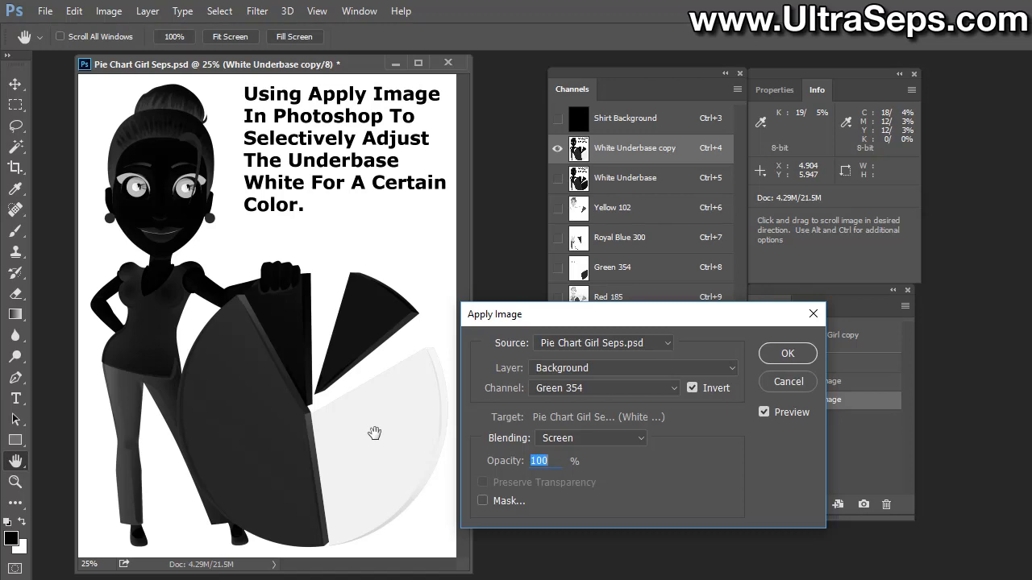
left_click(784, 354)
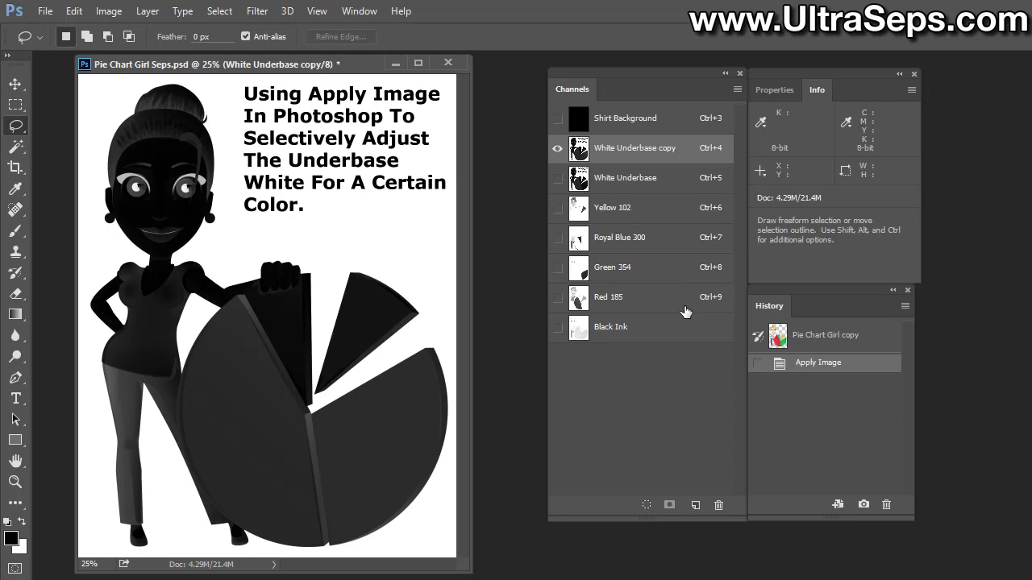
Ctrl+click the Green 354 channel to load it as a selection.
key("ctrl")
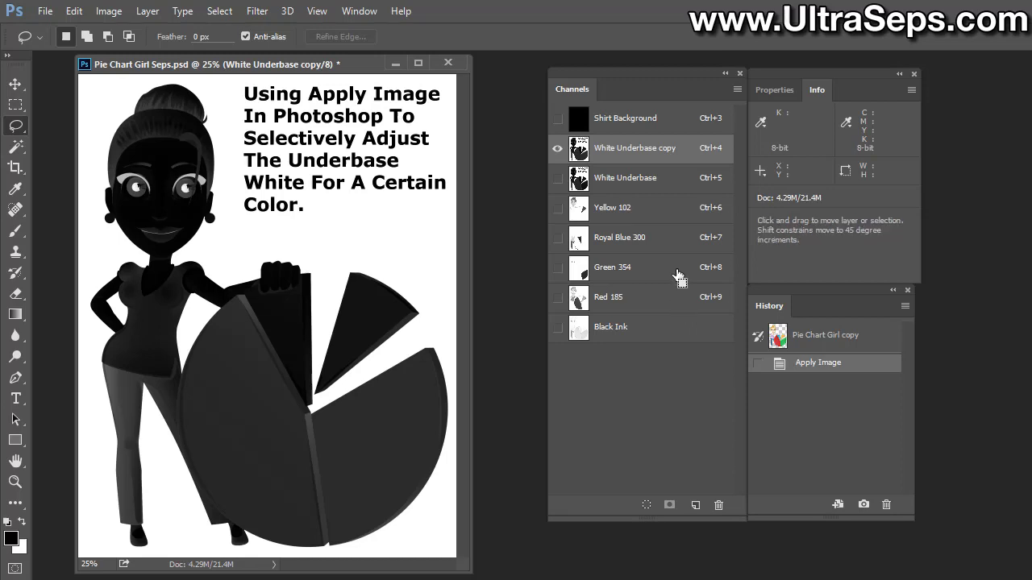
left_click(677, 277, "ctrl")
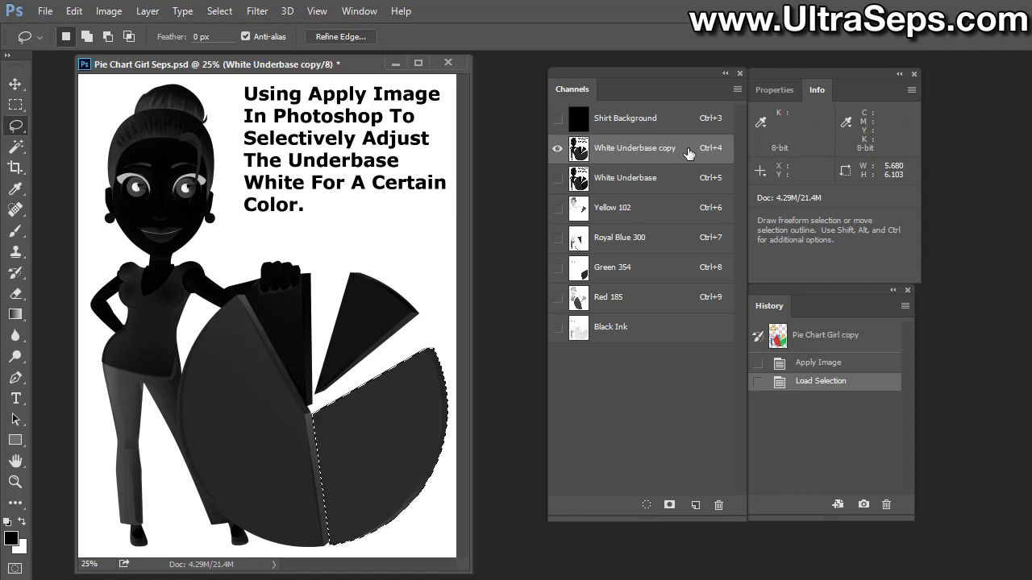
Clear the selected green slice on White Underbase copy four times.
key("Delete")
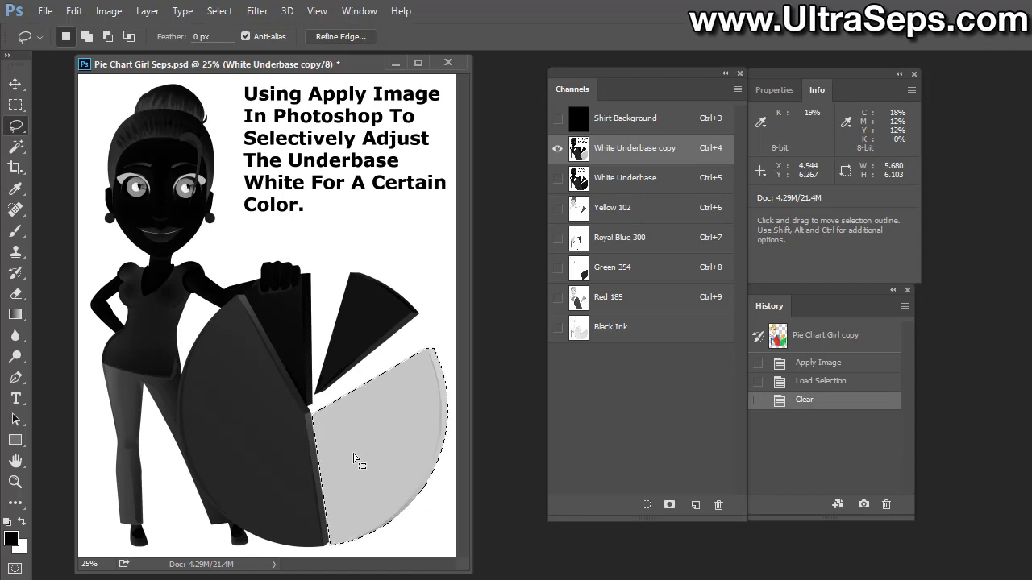
key("Delete")
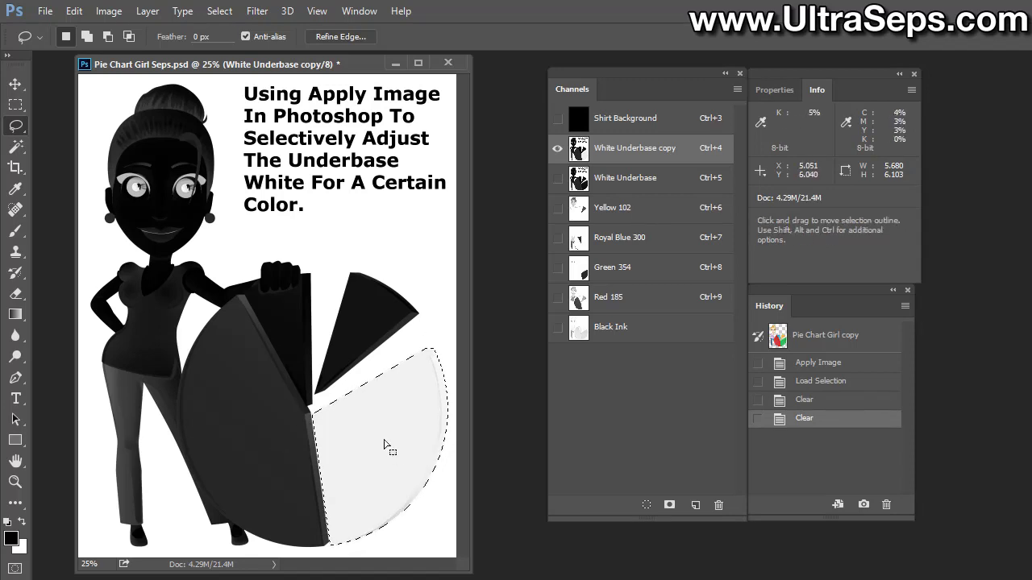
key("Delete")
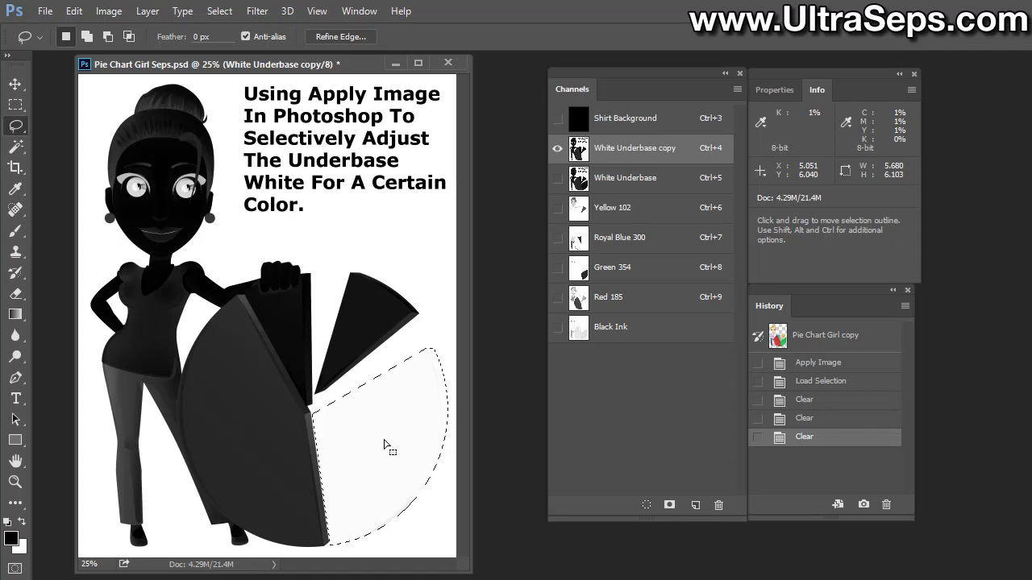
key("Delete")
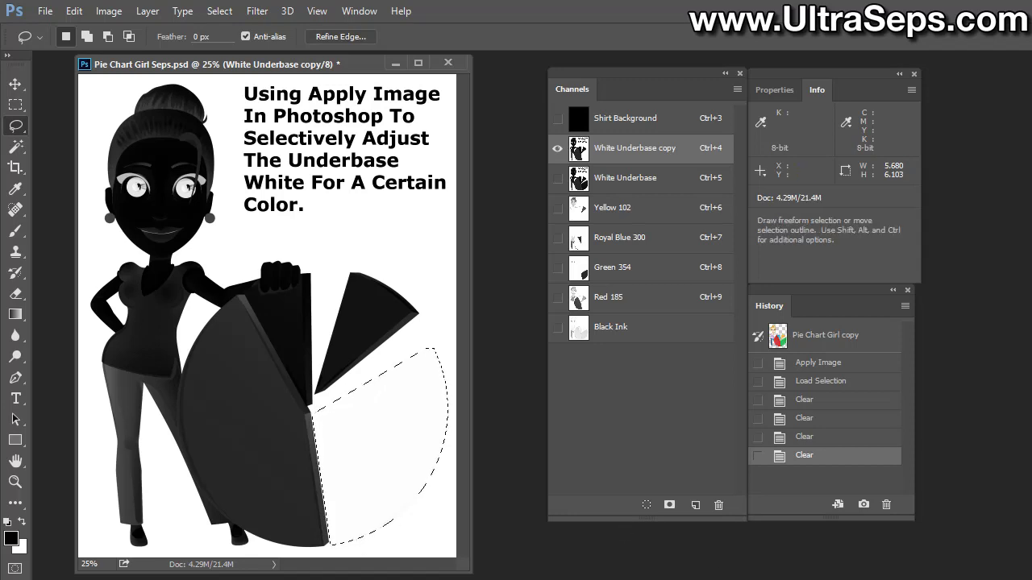
Revert History to Load Selection, deselect with Ctrl+D, and view the original White Underbase channel.
left_click(852, 403)
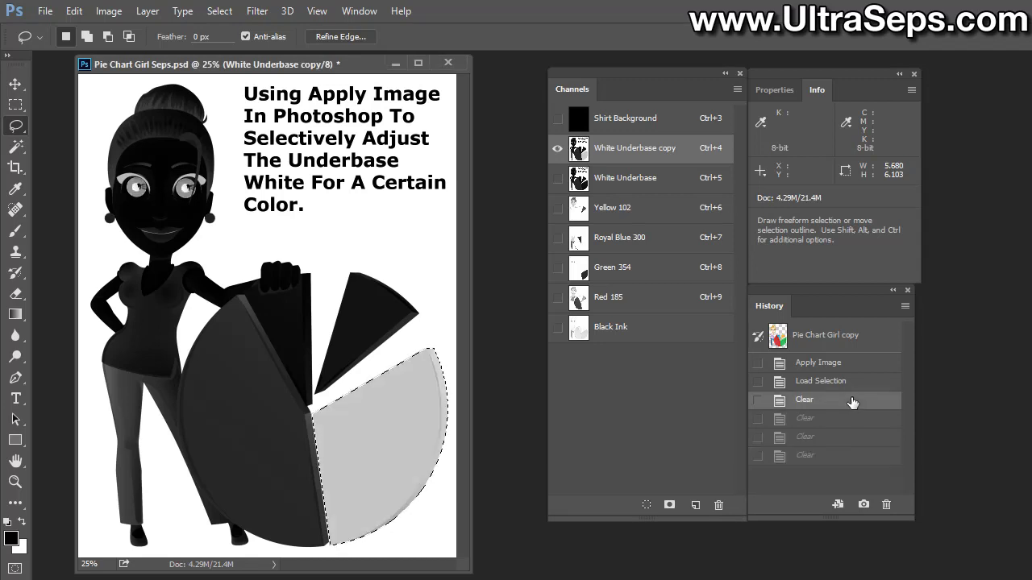
left_click(847, 386)
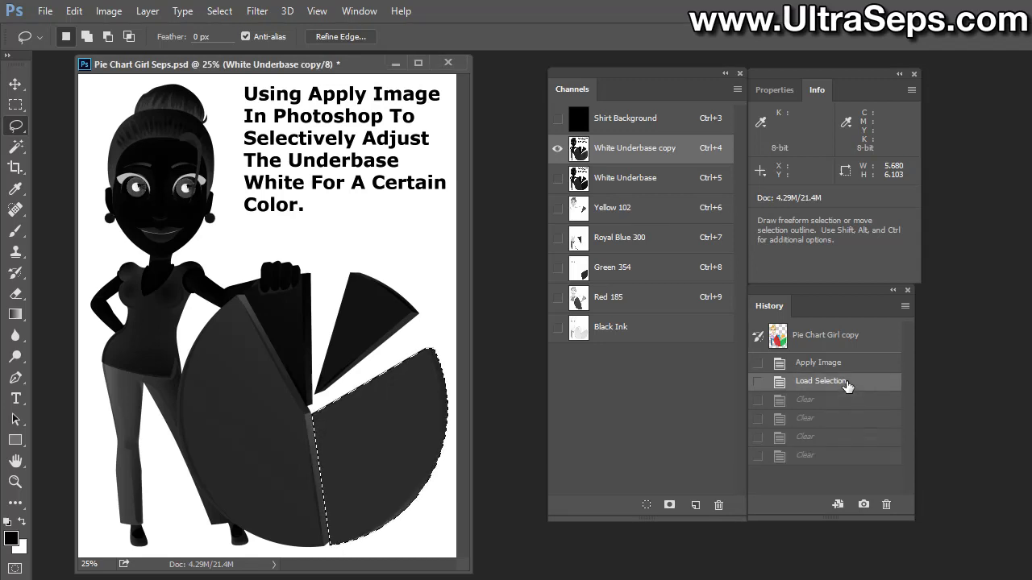
key("ctrl")
key("ctrl+d")
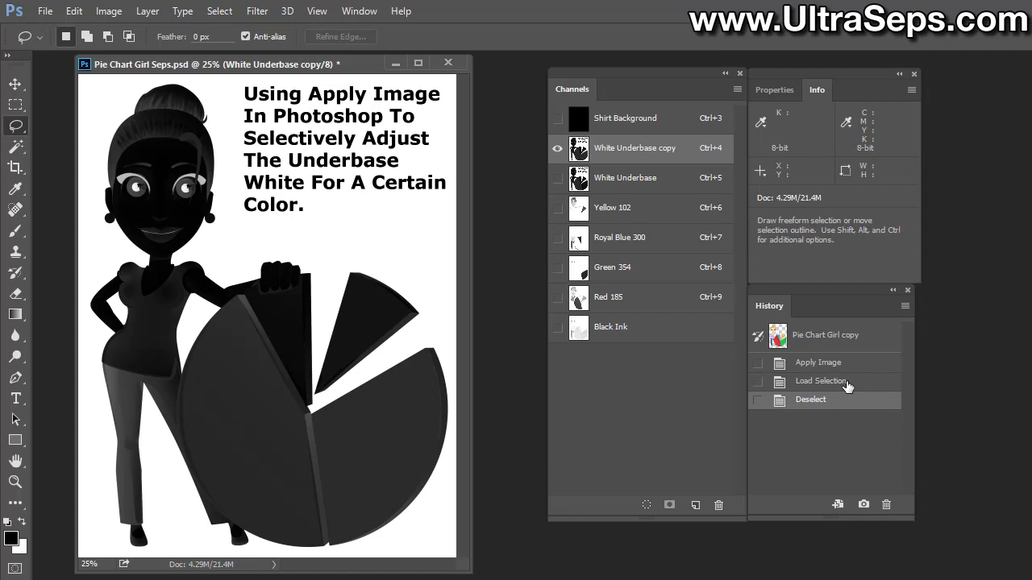
left_click(629, 188)
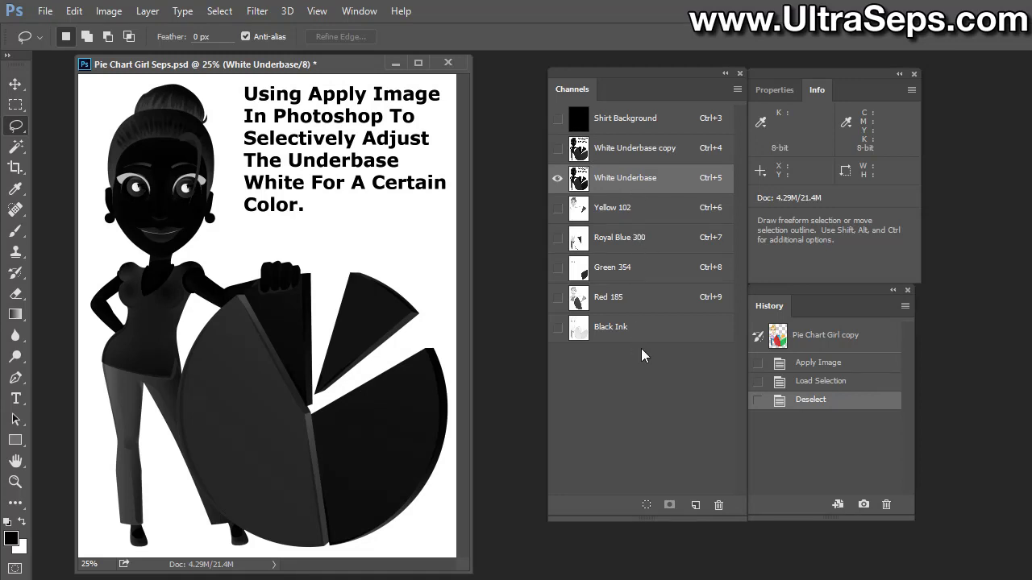
Turn on visibility for Yellow 102 through Black Ink alongside White Underbase.
left_click(556, 209)
left_click_drag(554, 222, 556, 329)
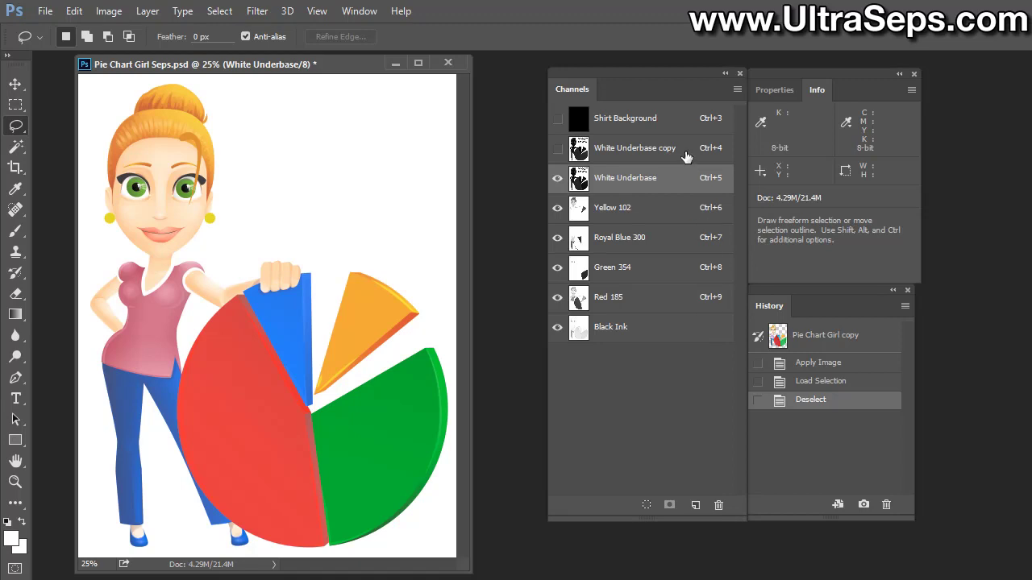
Isolate the Black Ink channel and load its black-ink areas as a selection.
left_click(688, 155)
left_click(693, 329)
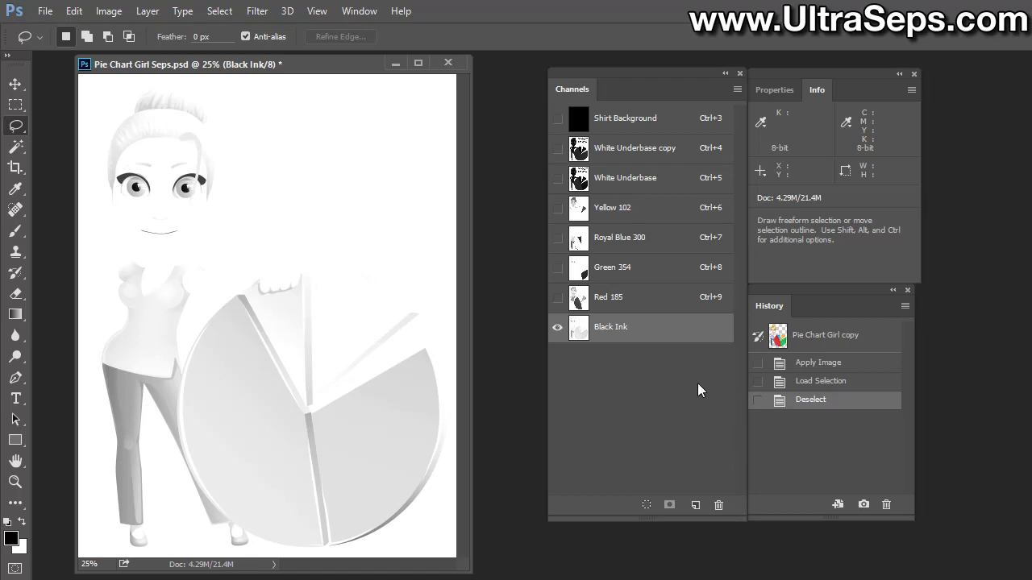
left_click(694, 334, "ctrl")
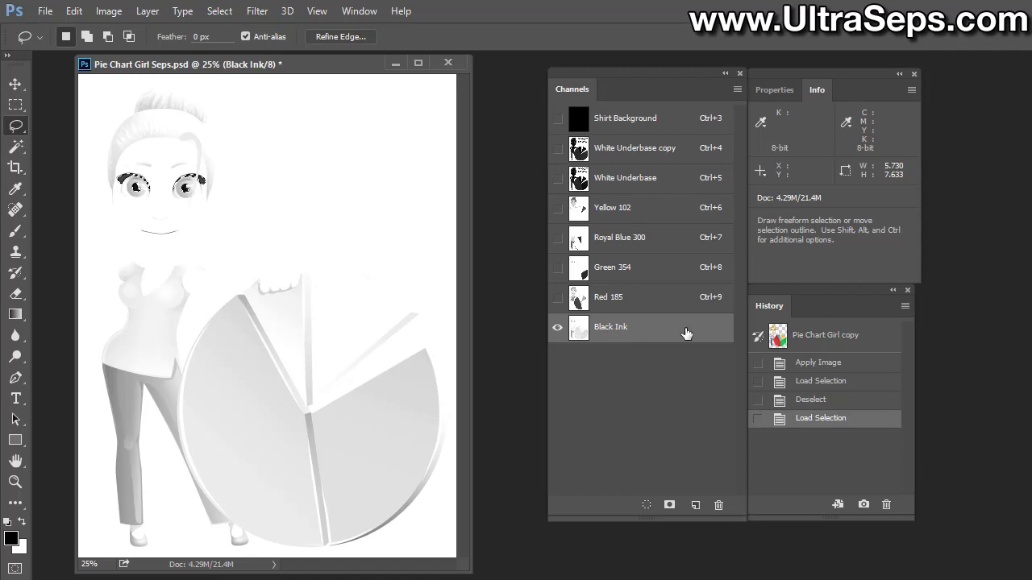
Clear the black-ink selection from White Underbase several times, then display all channels as the composite.
left_click(679, 183)
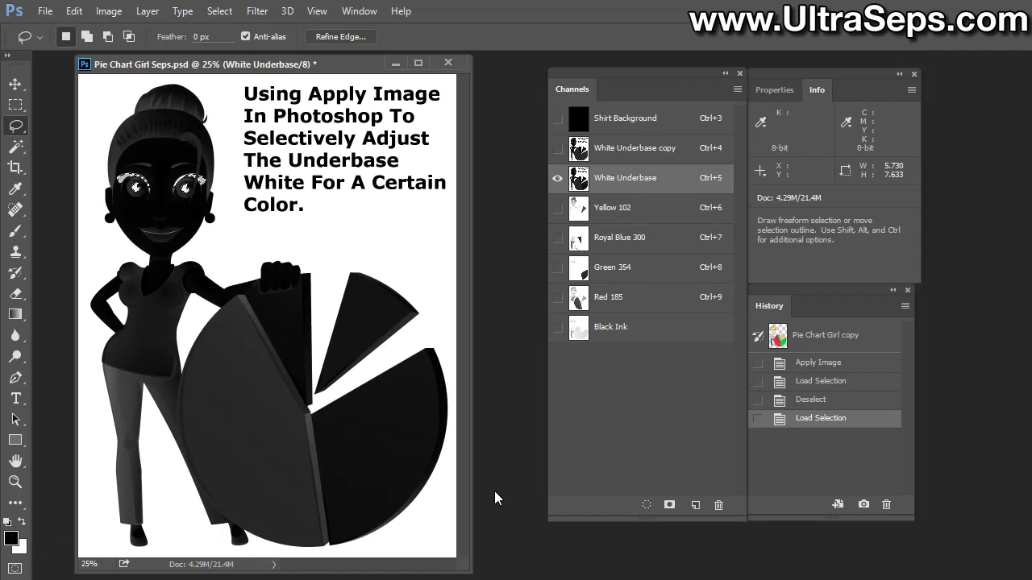
key("Delete")
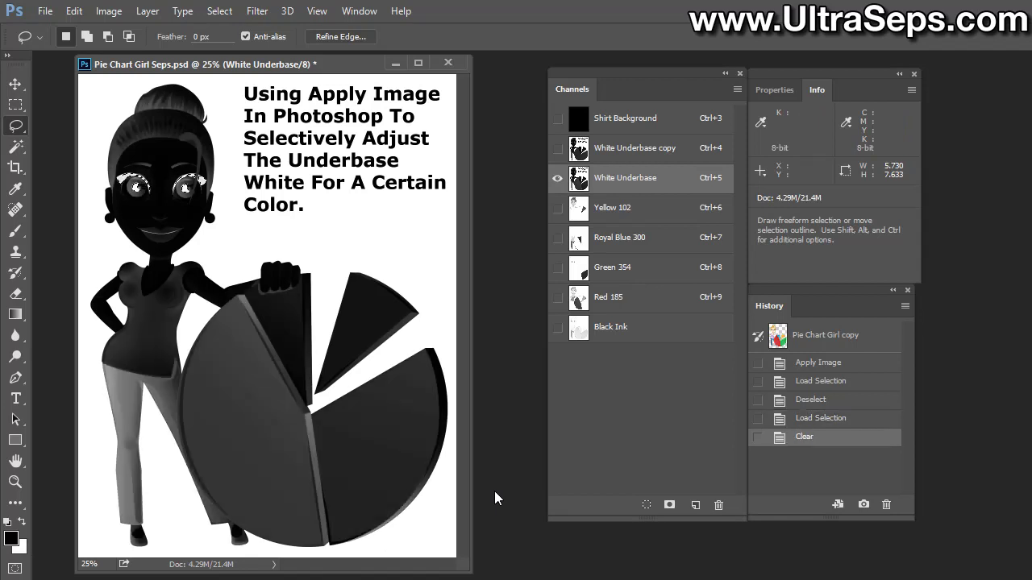
key("Delete")
key("Delete")
key("Delete")
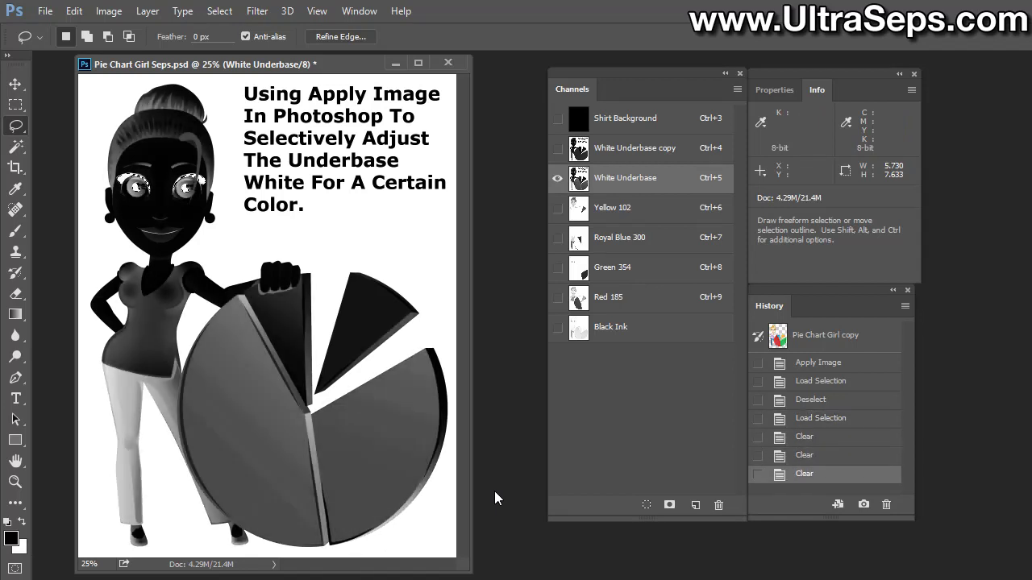
key("Delete")
key("Delete")
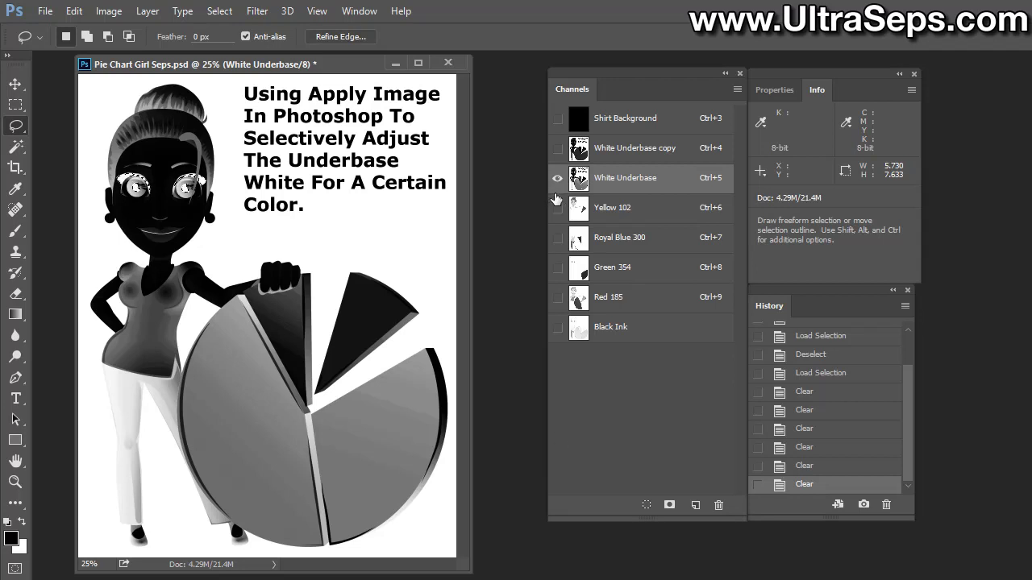
left_click_drag(557, 207, 561, 342)
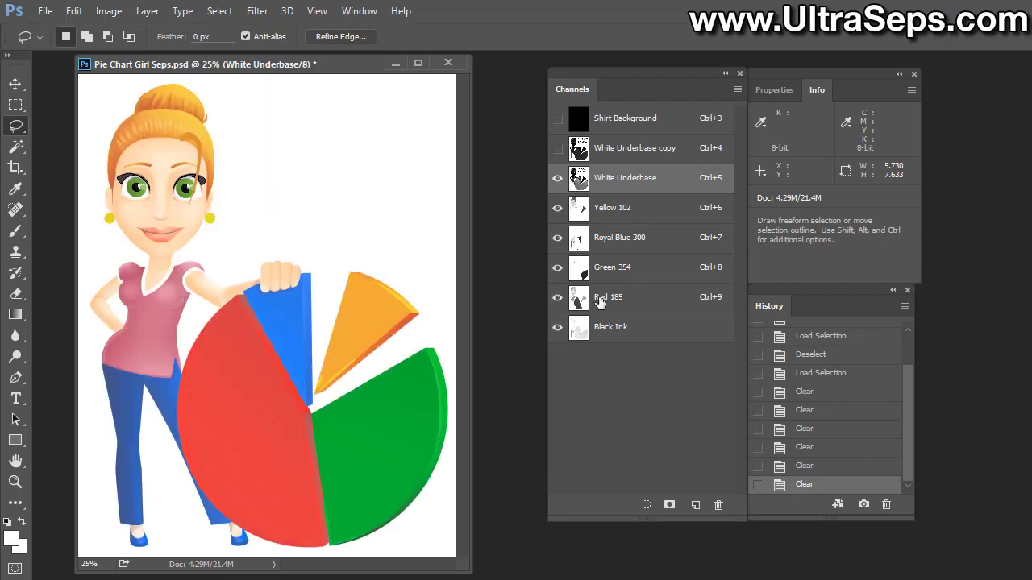
Deselect the Black Ink selection with Ctrl+D.
key("ctrl+d")
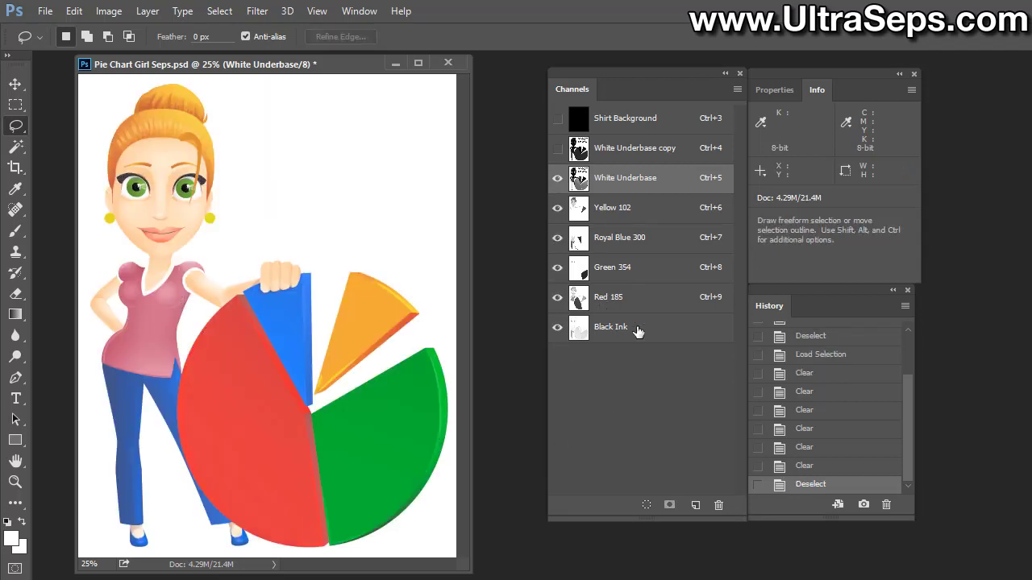